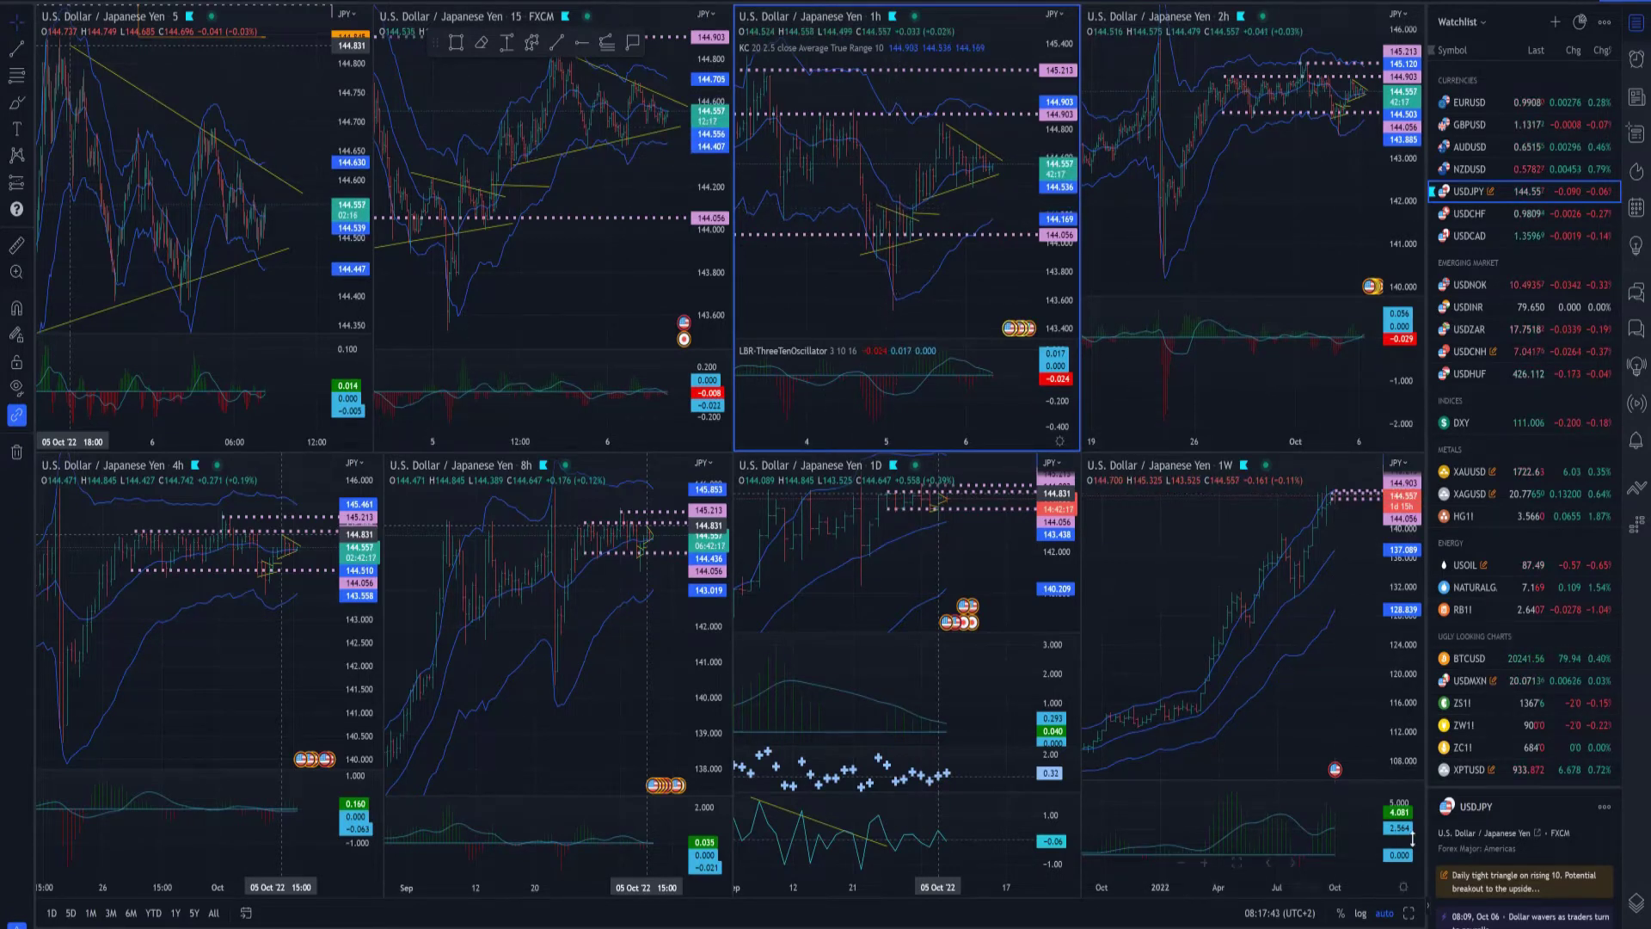
# - Maximize the 1-hour USDJPY chart and measure the price range of the 5 Oct rise into the small triangle
pyautogui.click(1409, 911)
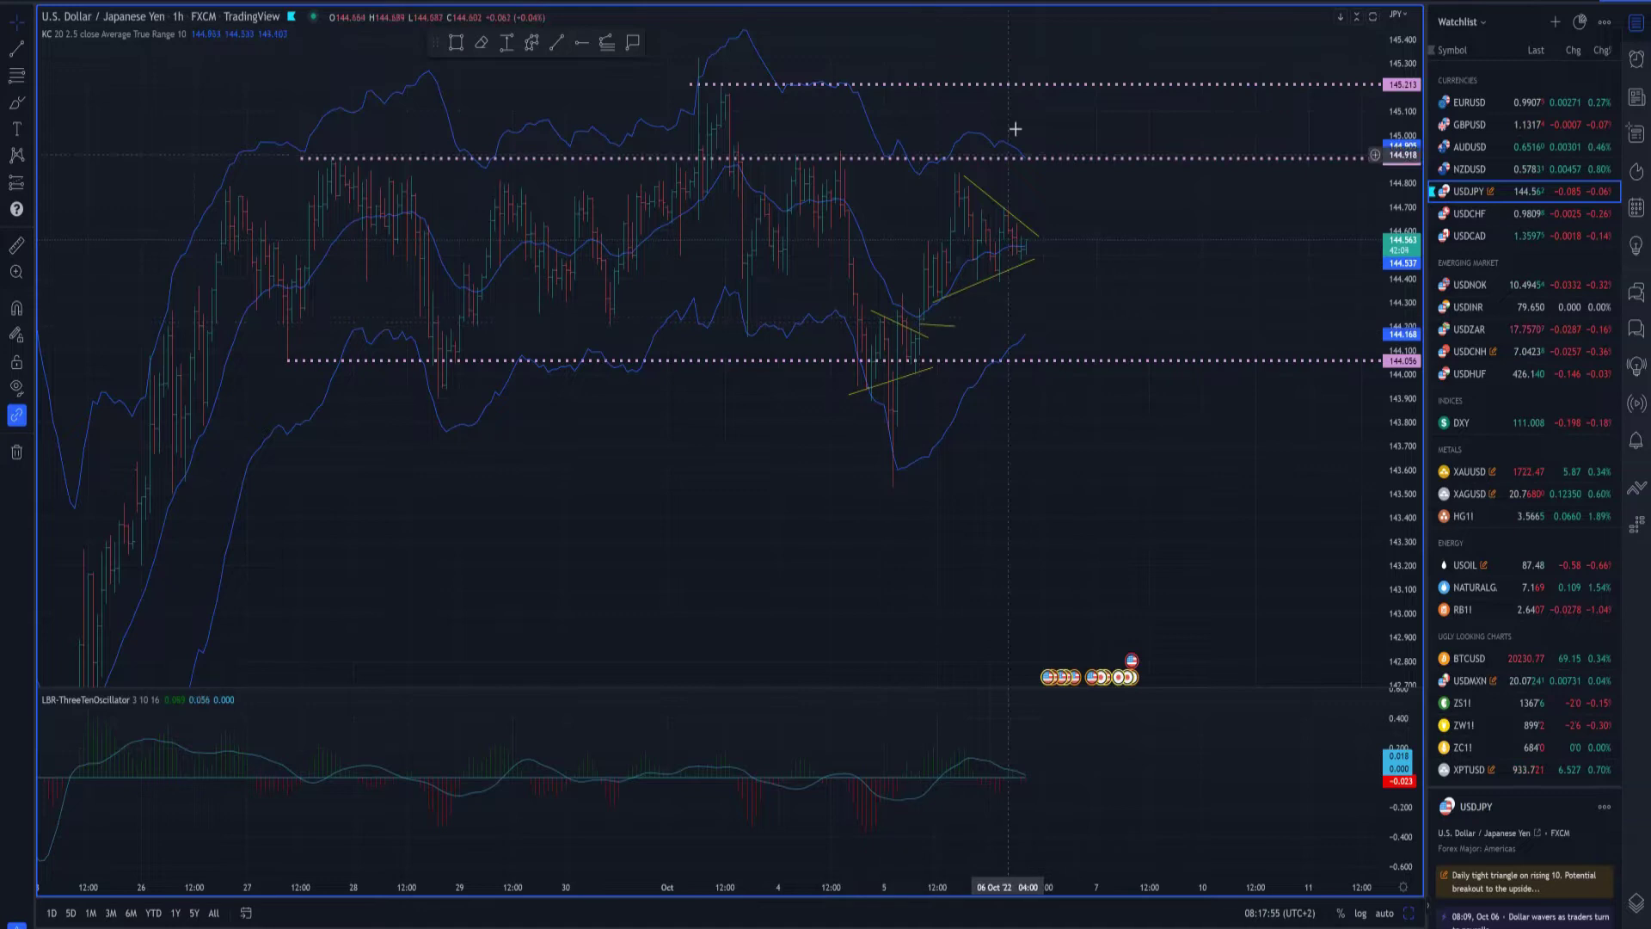
pyautogui.click(32, 182)
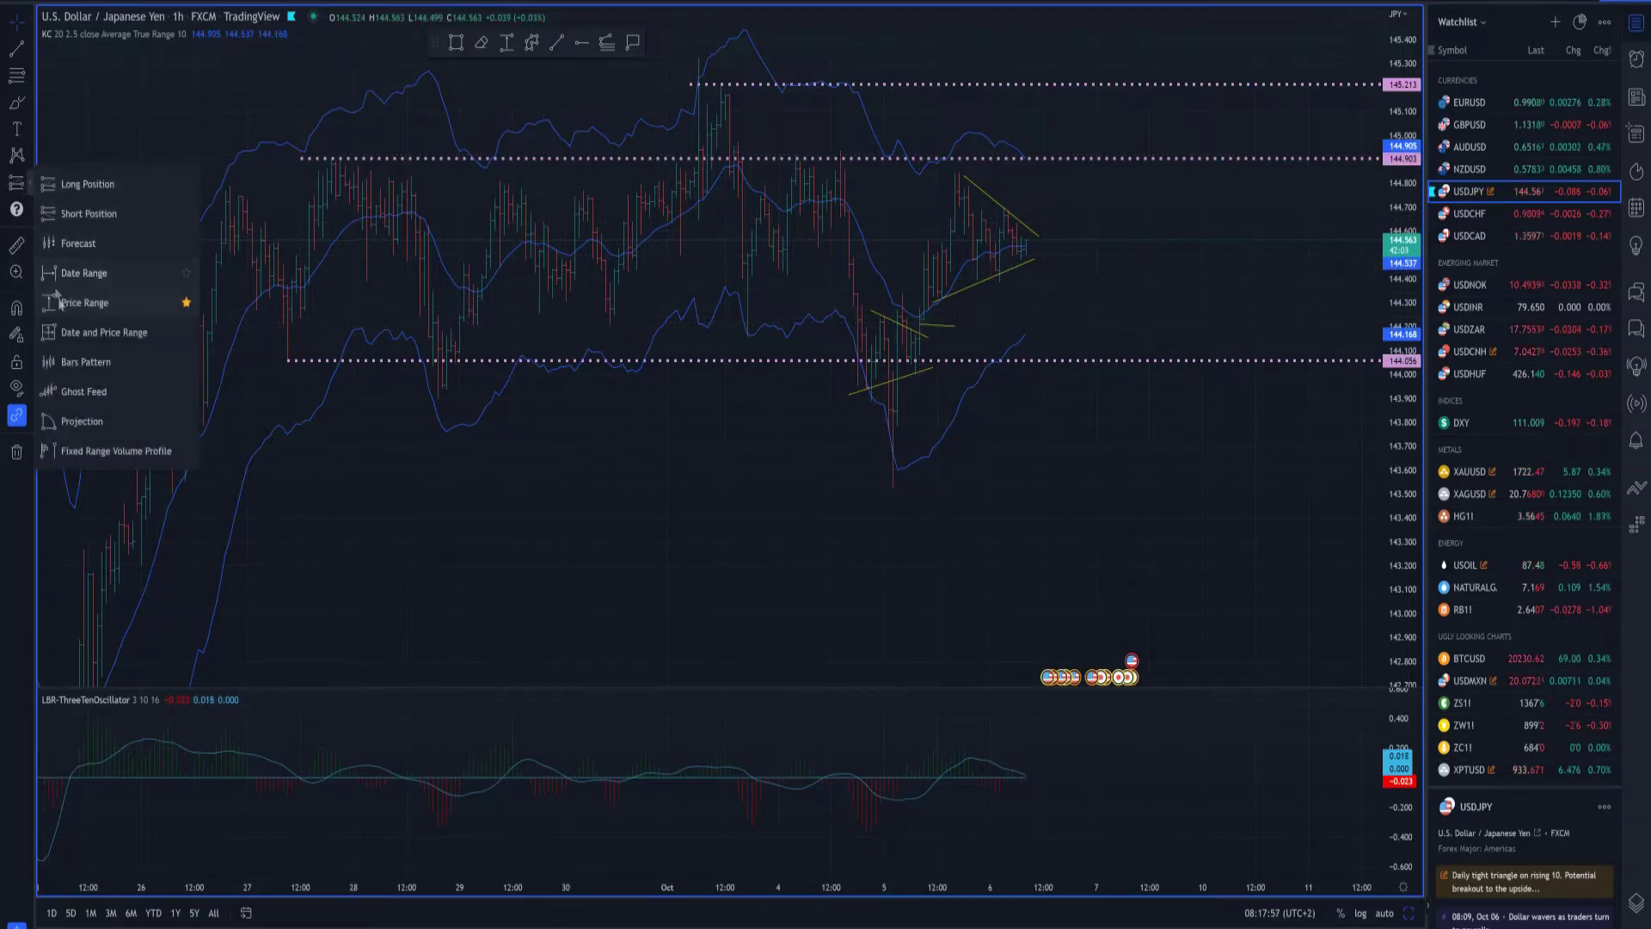
pyautogui.click(86, 574)
pyautogui.click(933, 323)
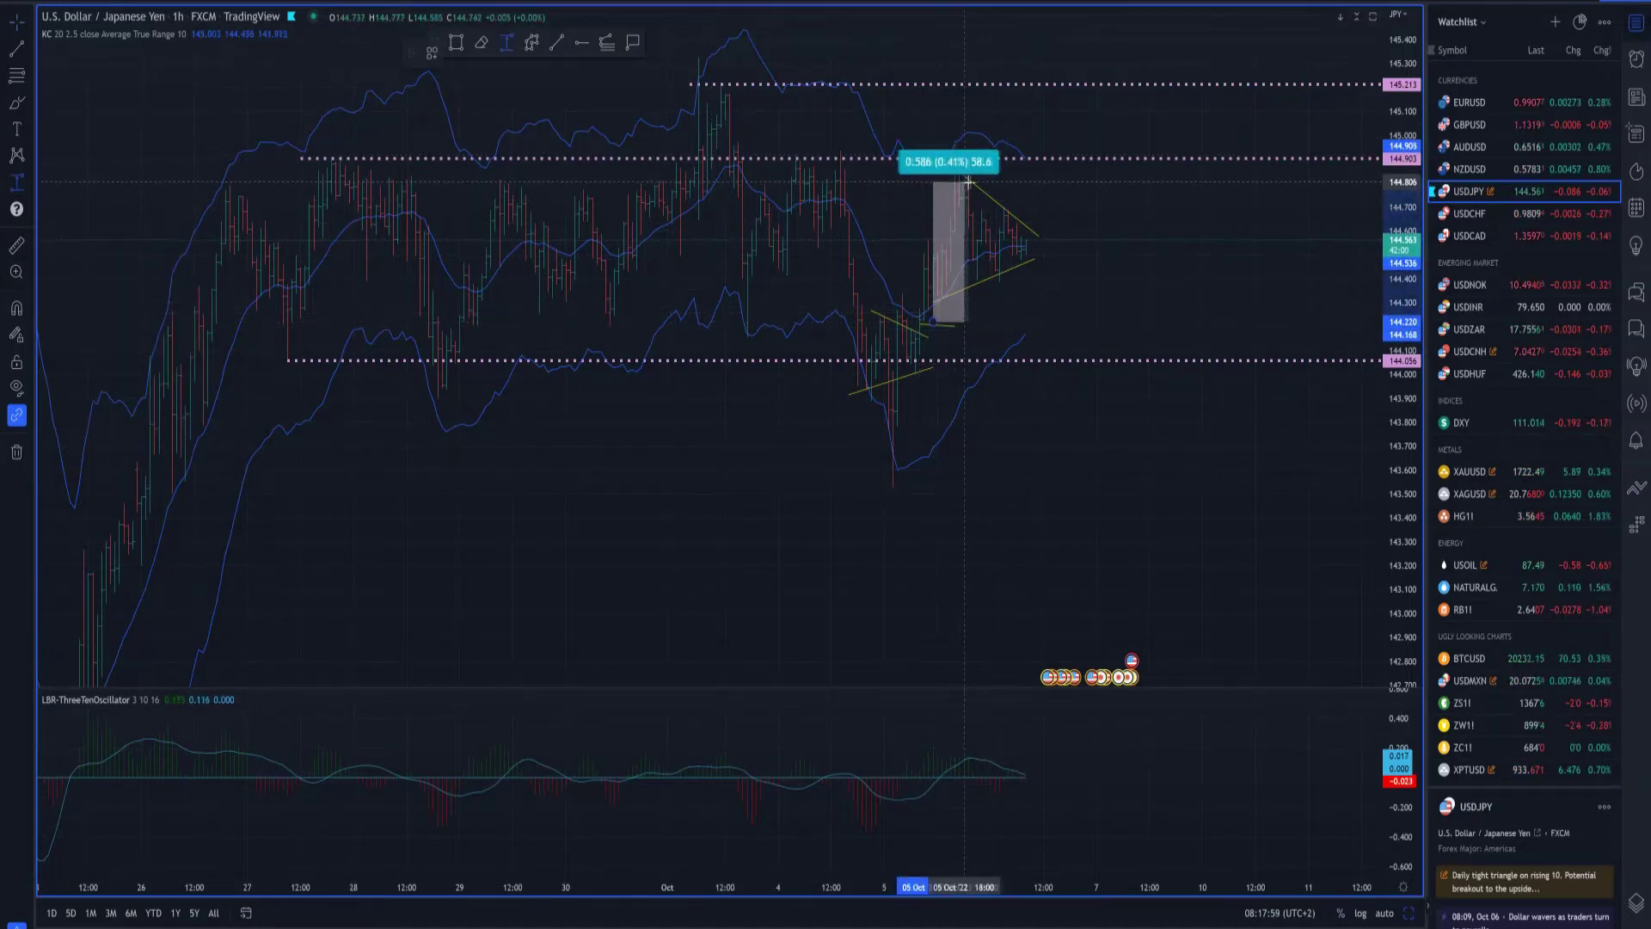
pyautogui.click(970, 178)
# - Extend the triangle's lower trend line further to the right on the 1-hour USDJPY chart
pyautogui.click(911, 361)
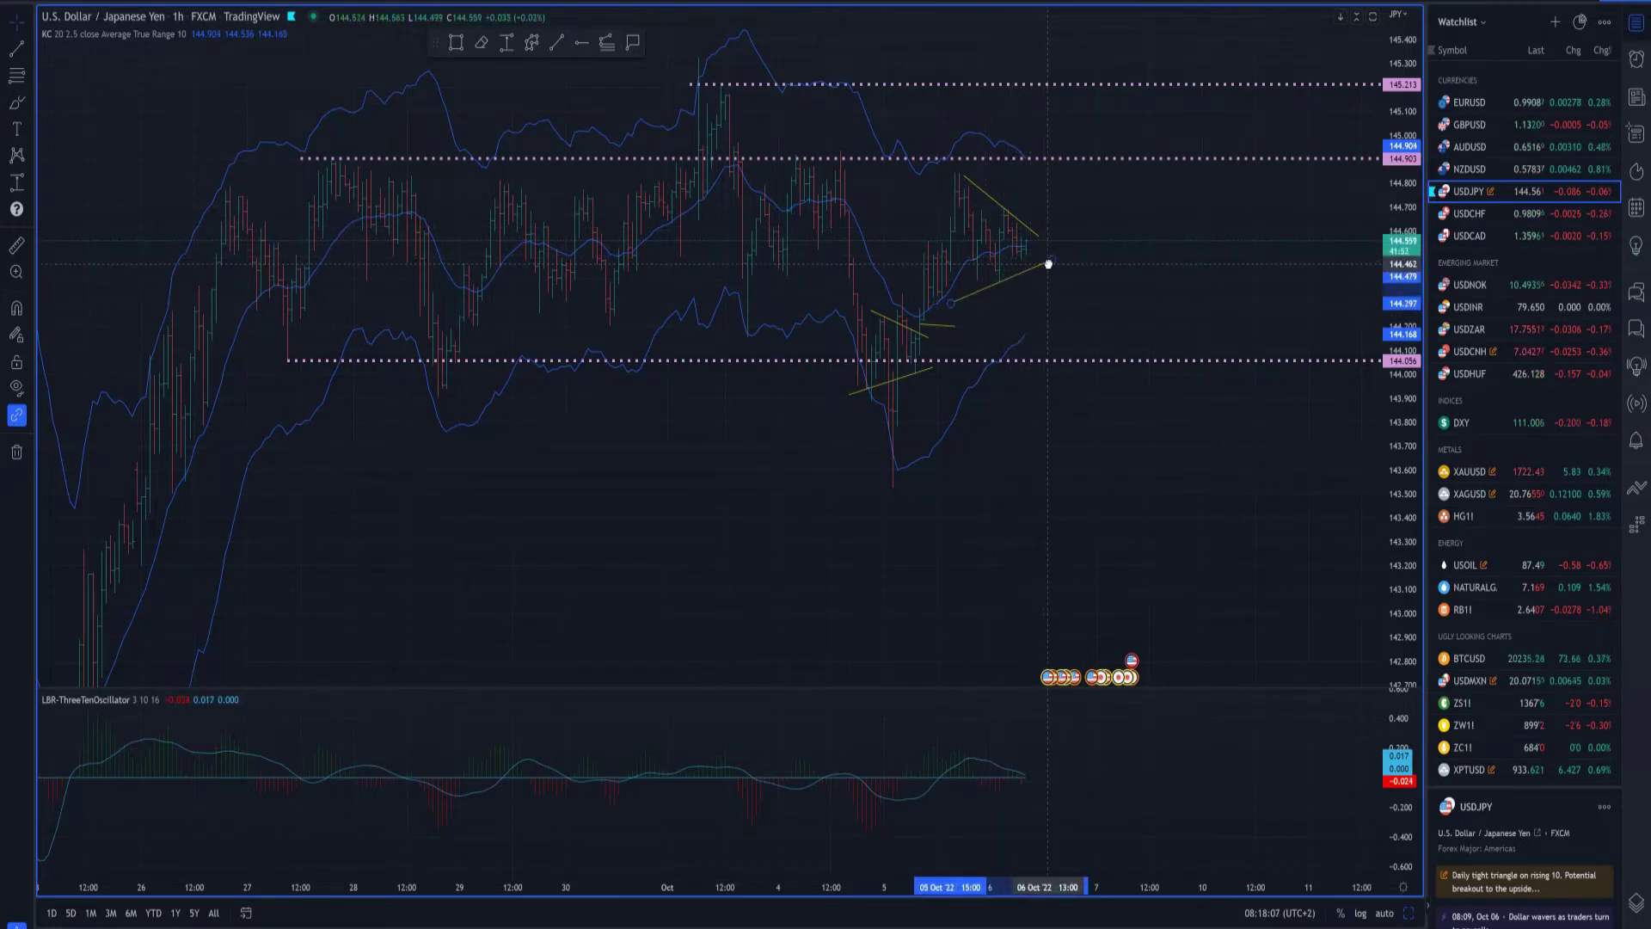
pyautogui.click(1050, 260)
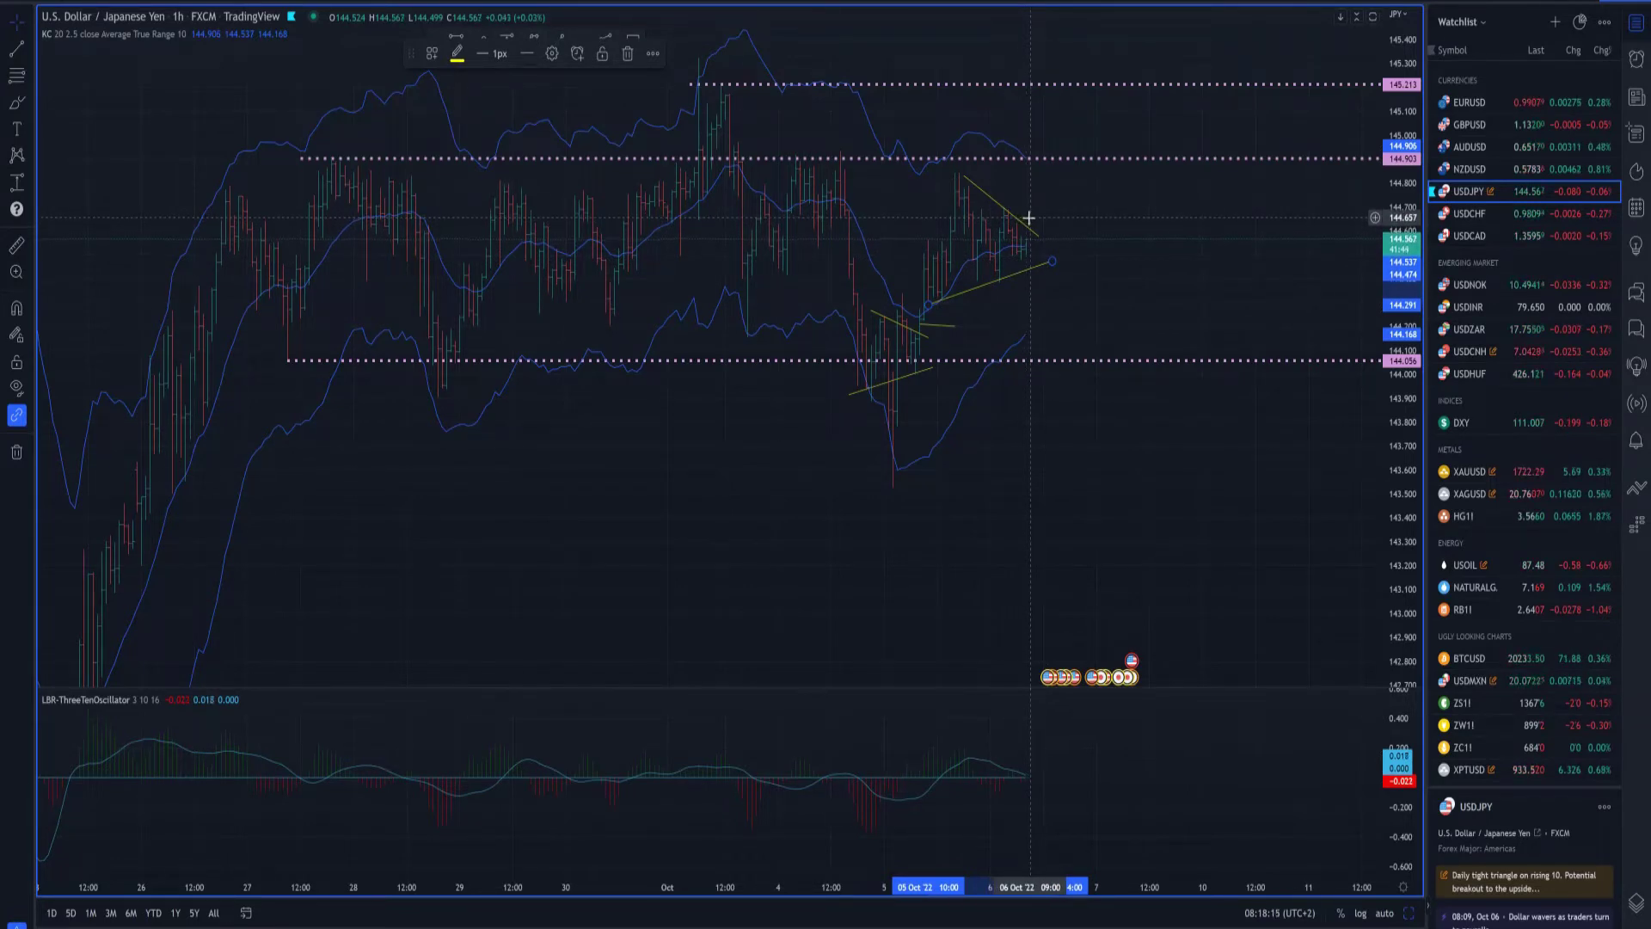
# - Raise the two upper dotted horizontal levels on the 1-hour USDJPY chart to 144.927 and 145.330
pyautogui.click(1020, 159)
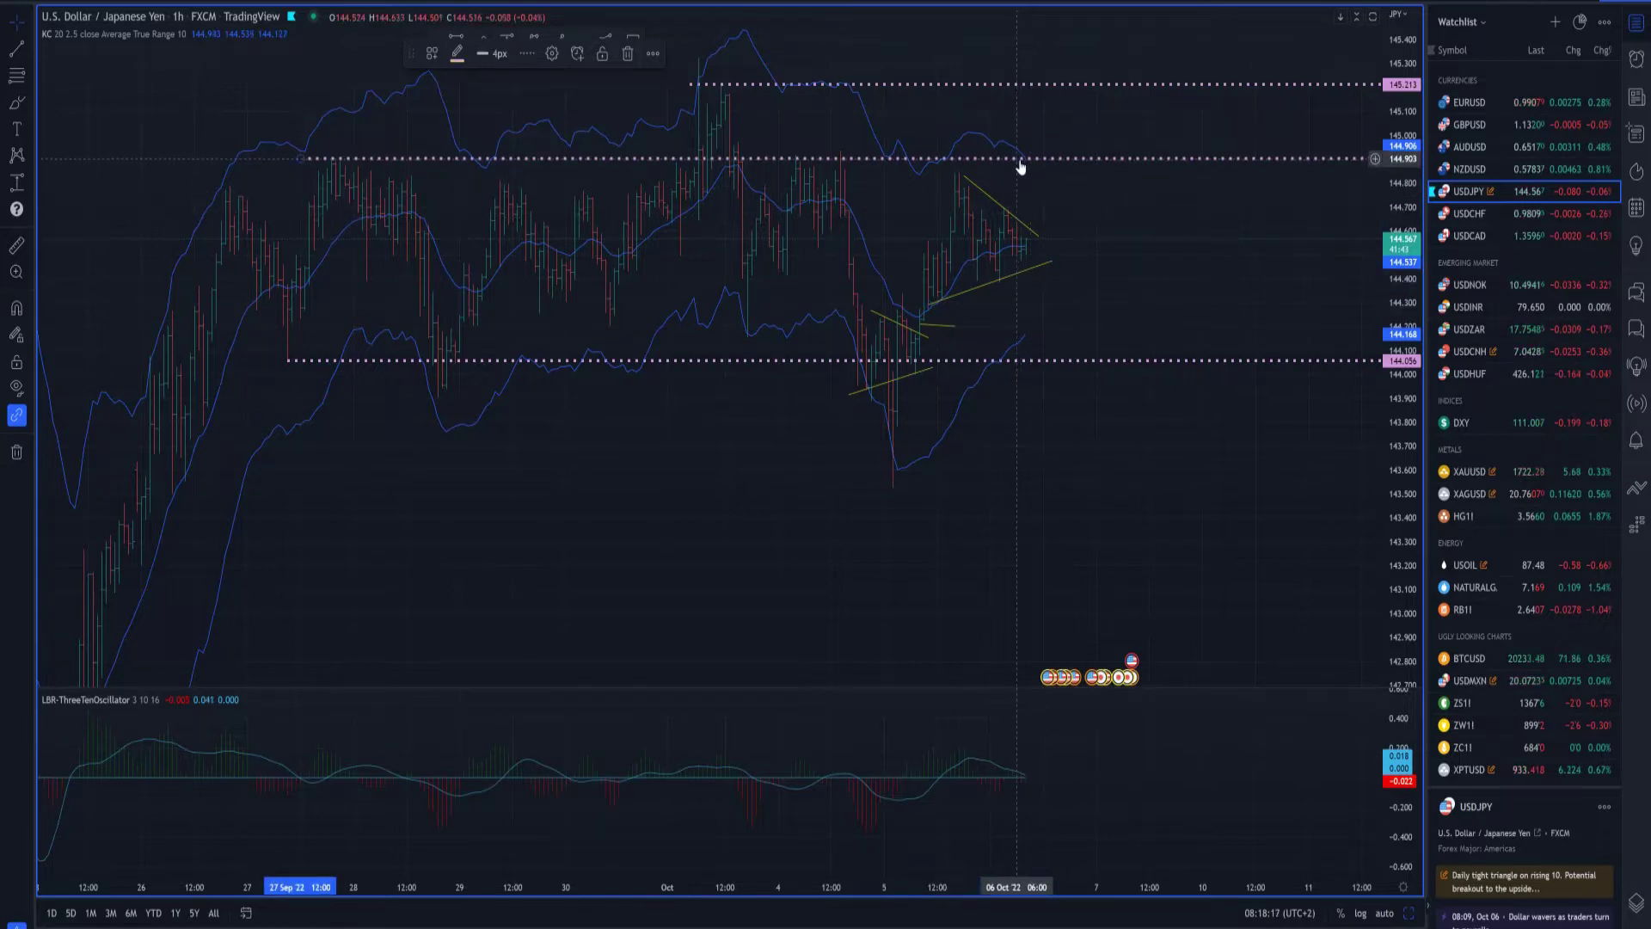
pyautogui.moveTo(1021, 160); pyautogui.dragTo(1022, 153)
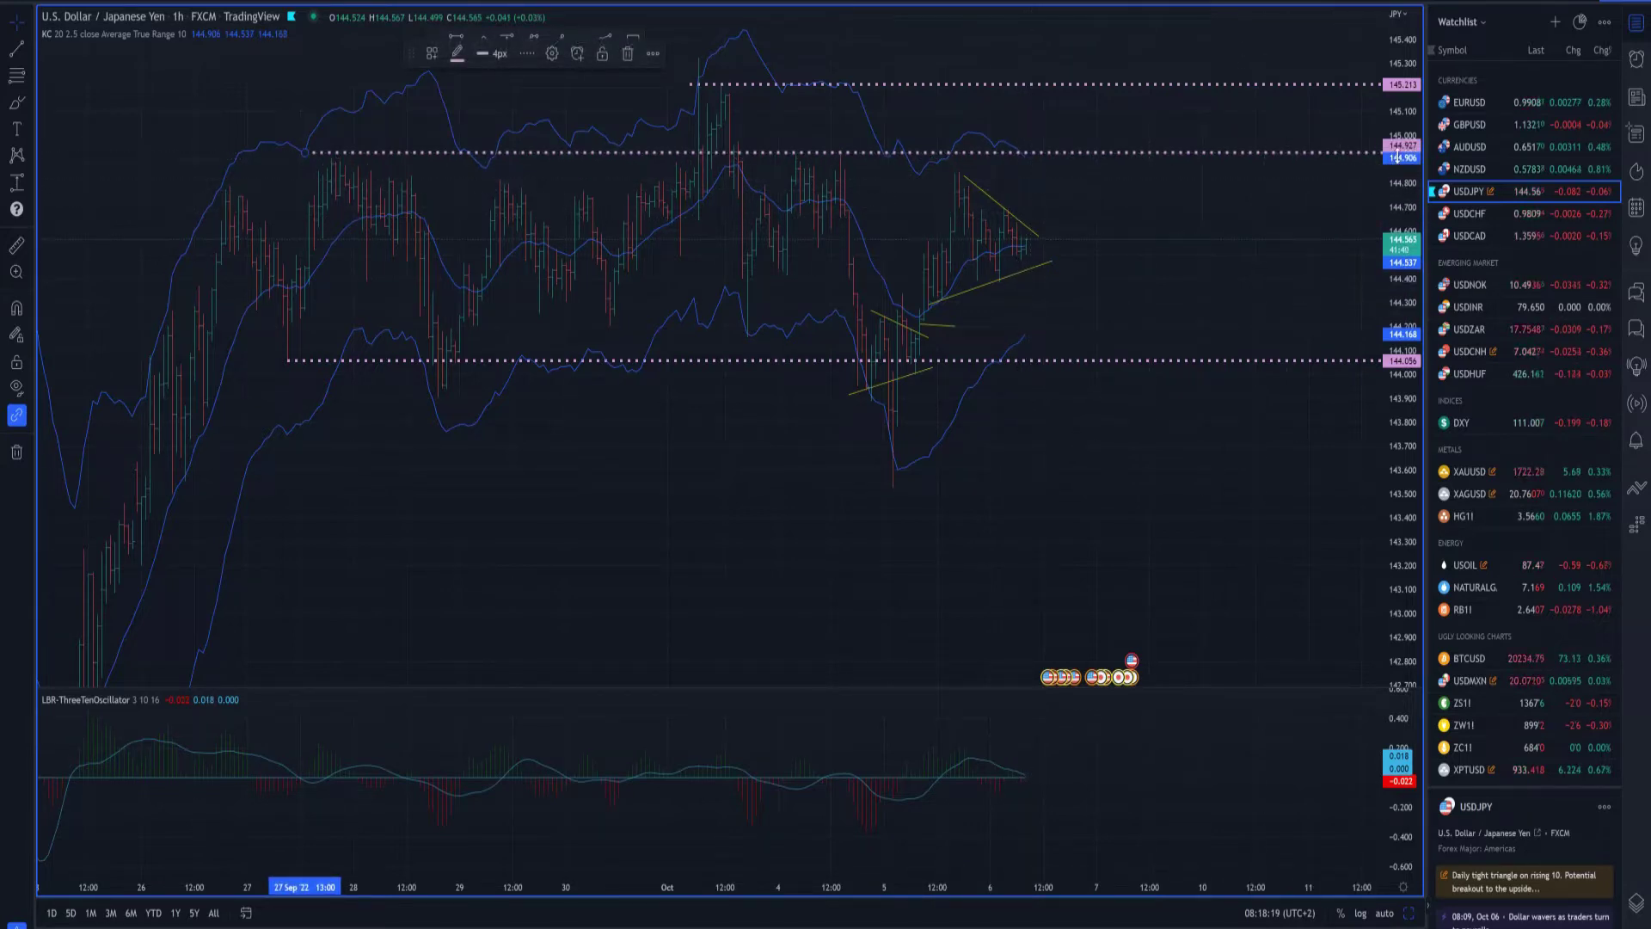
pyautogui.click(1290, 67)
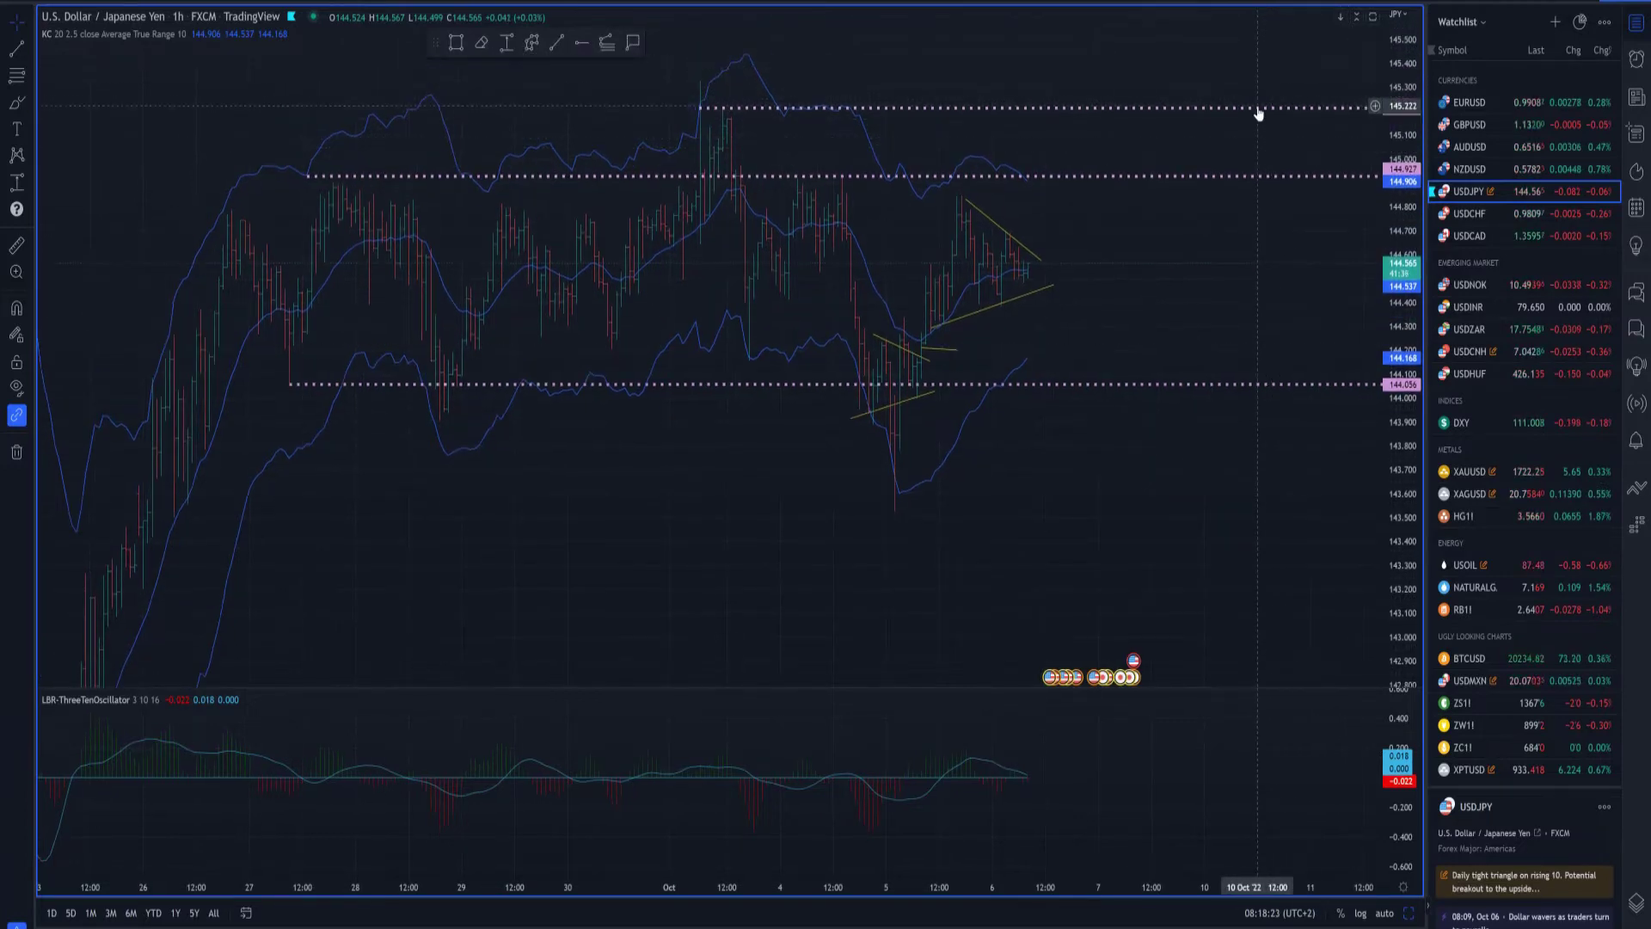
pyautogui.moveTo(1262, 107); pyautogui.dragTo(1264, 81)
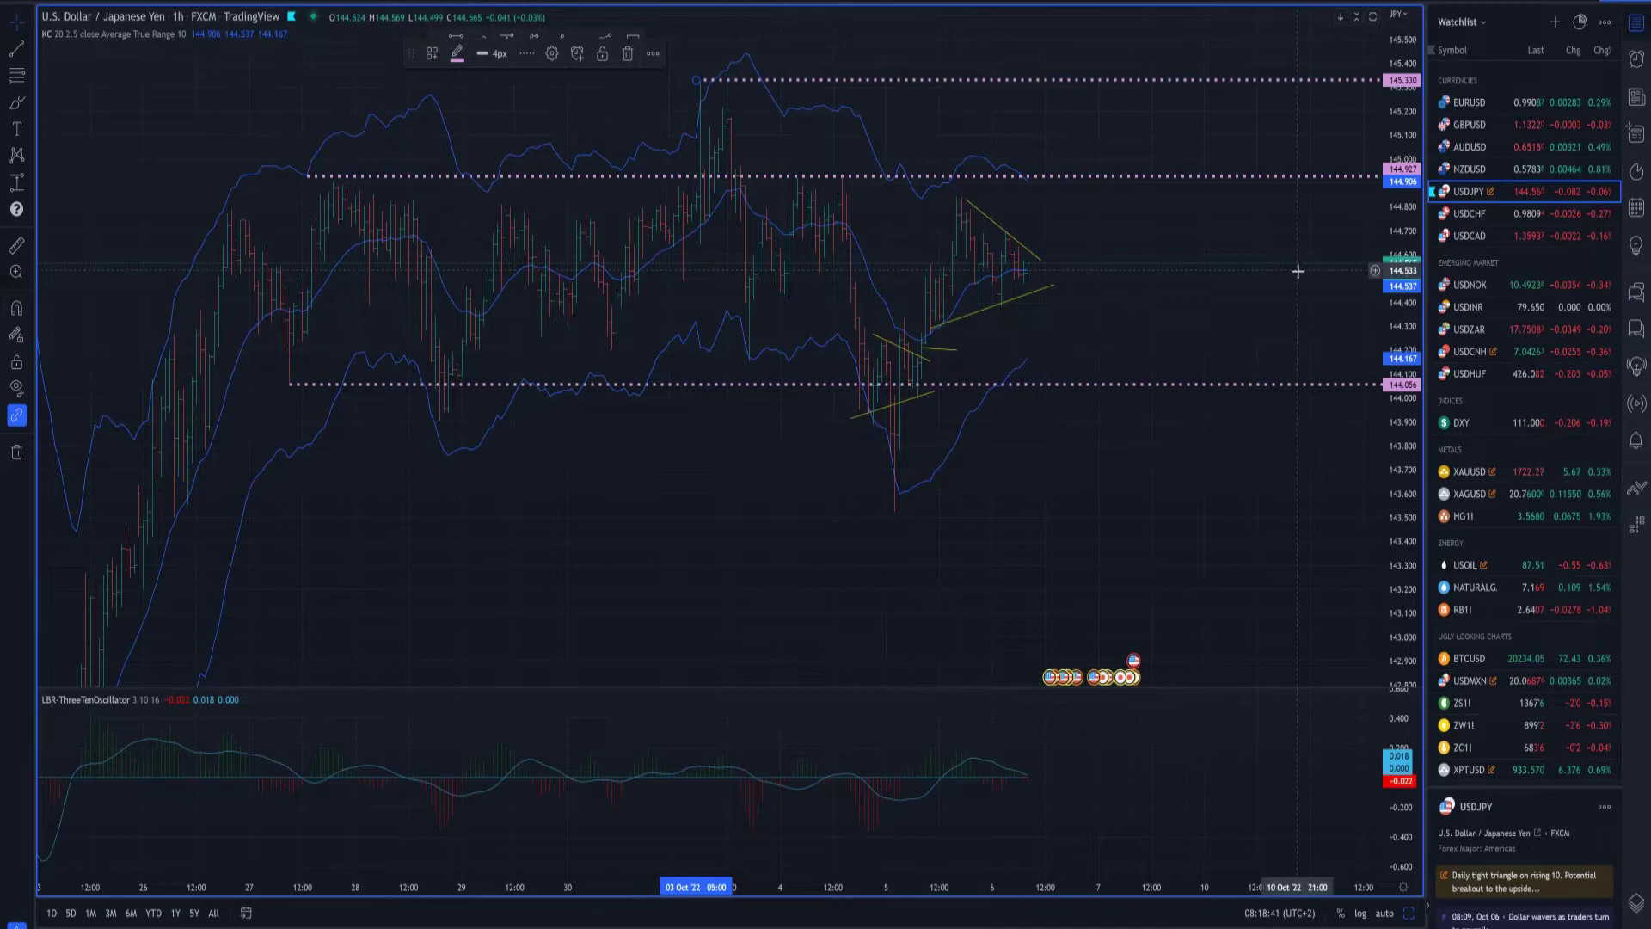
# - Load silver (XAGUSD), restore the multi-chart layout and make the daily chart active
pyautogui.click(1497, 494)
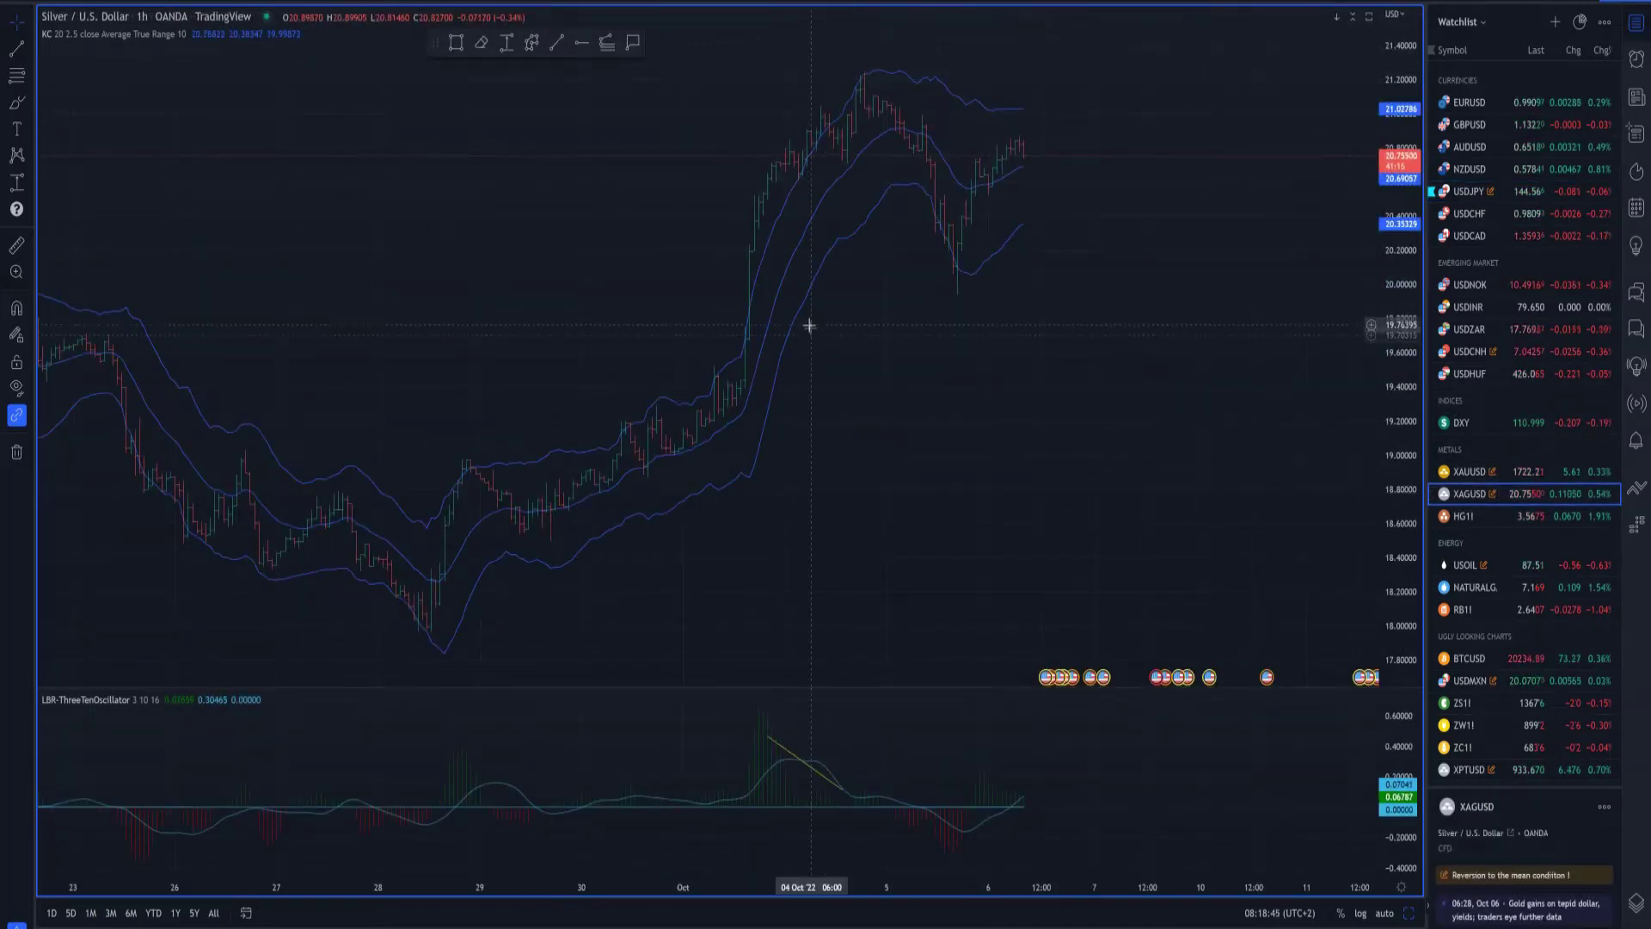
pyautogui.hotkey('alt', 'Return')
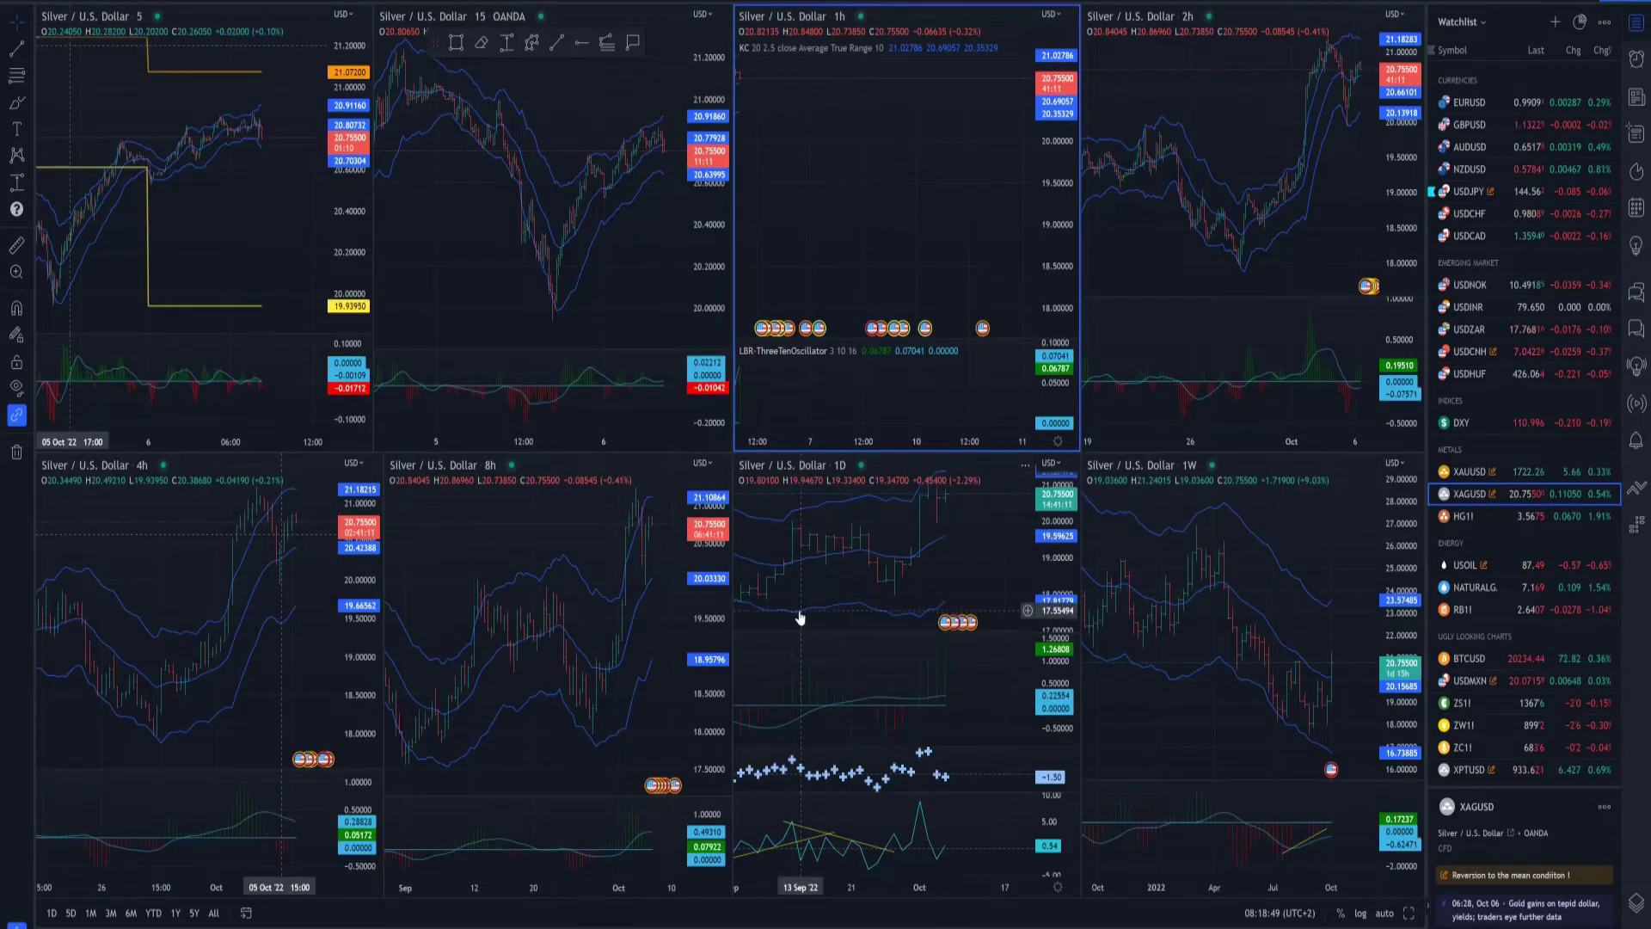
pyautogui.click(864, 551)
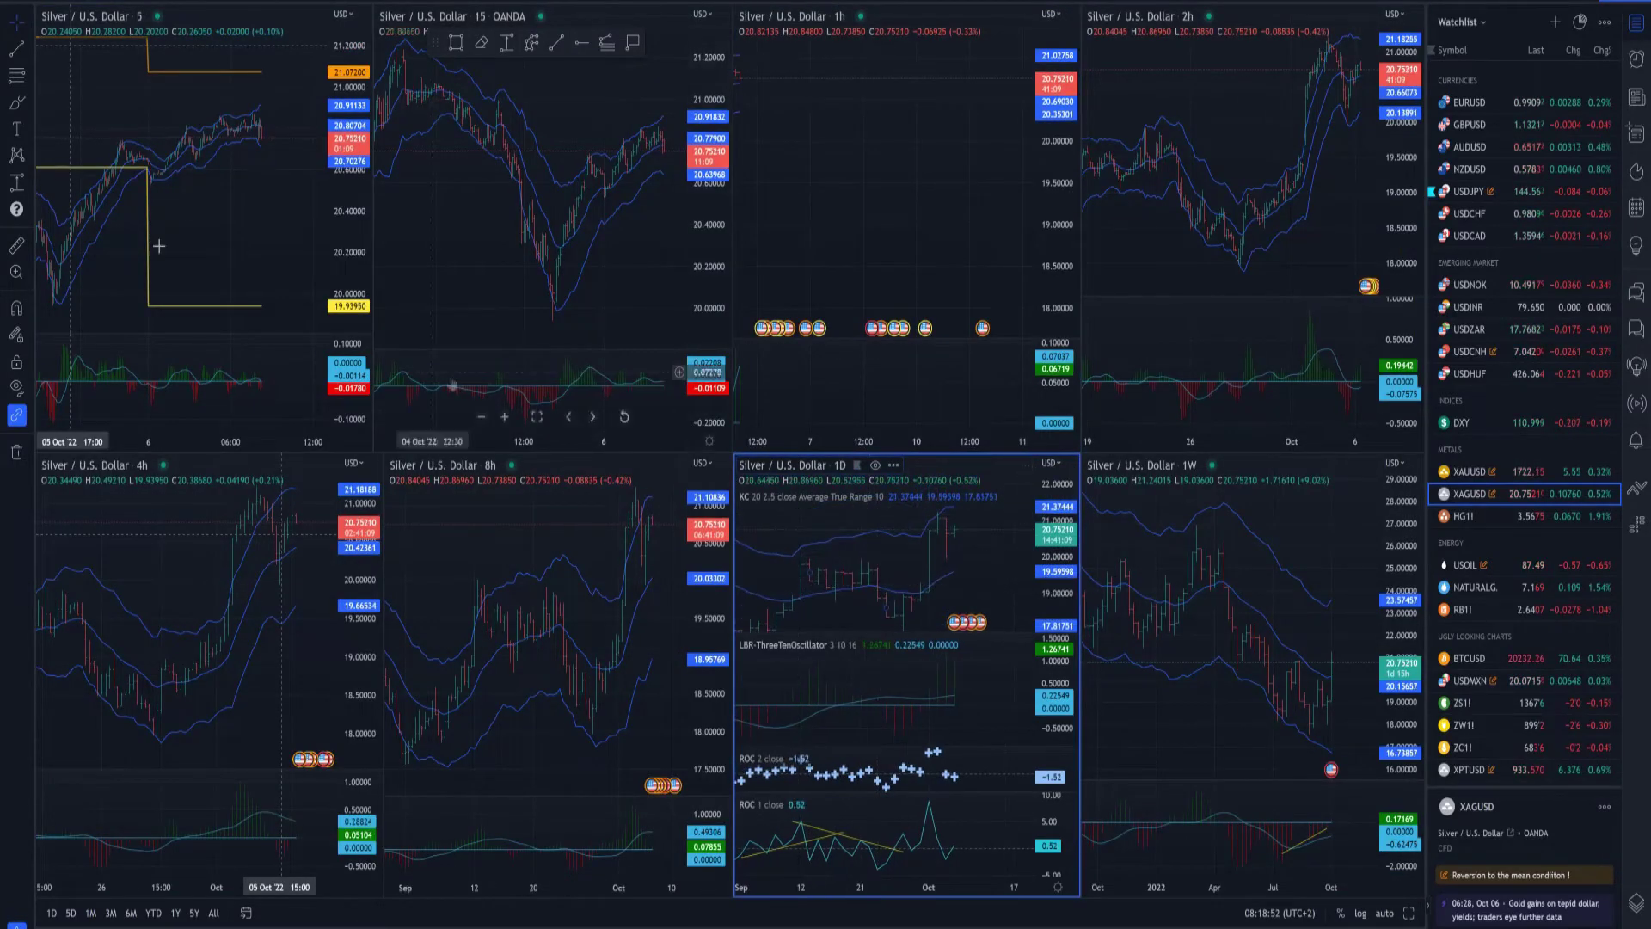
# - Draw a horizontal ray from the mid-September highs on the daily silver chart and place it at 20.01516
pyautogui.click(24, 49)
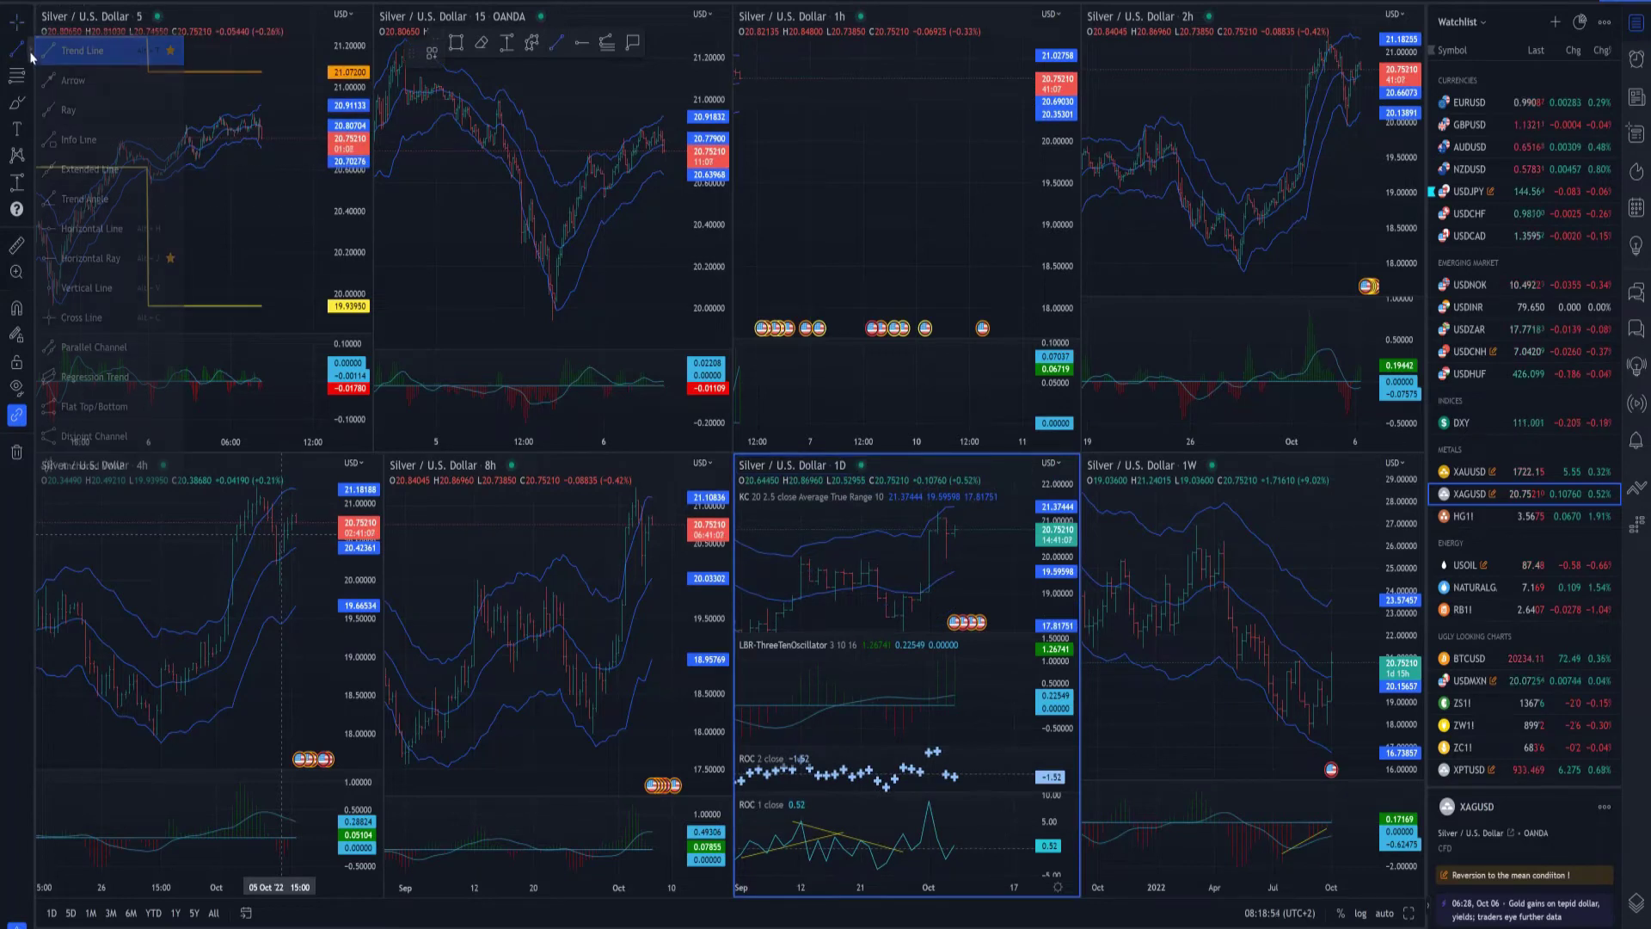
pyautogui.click(86, 258)
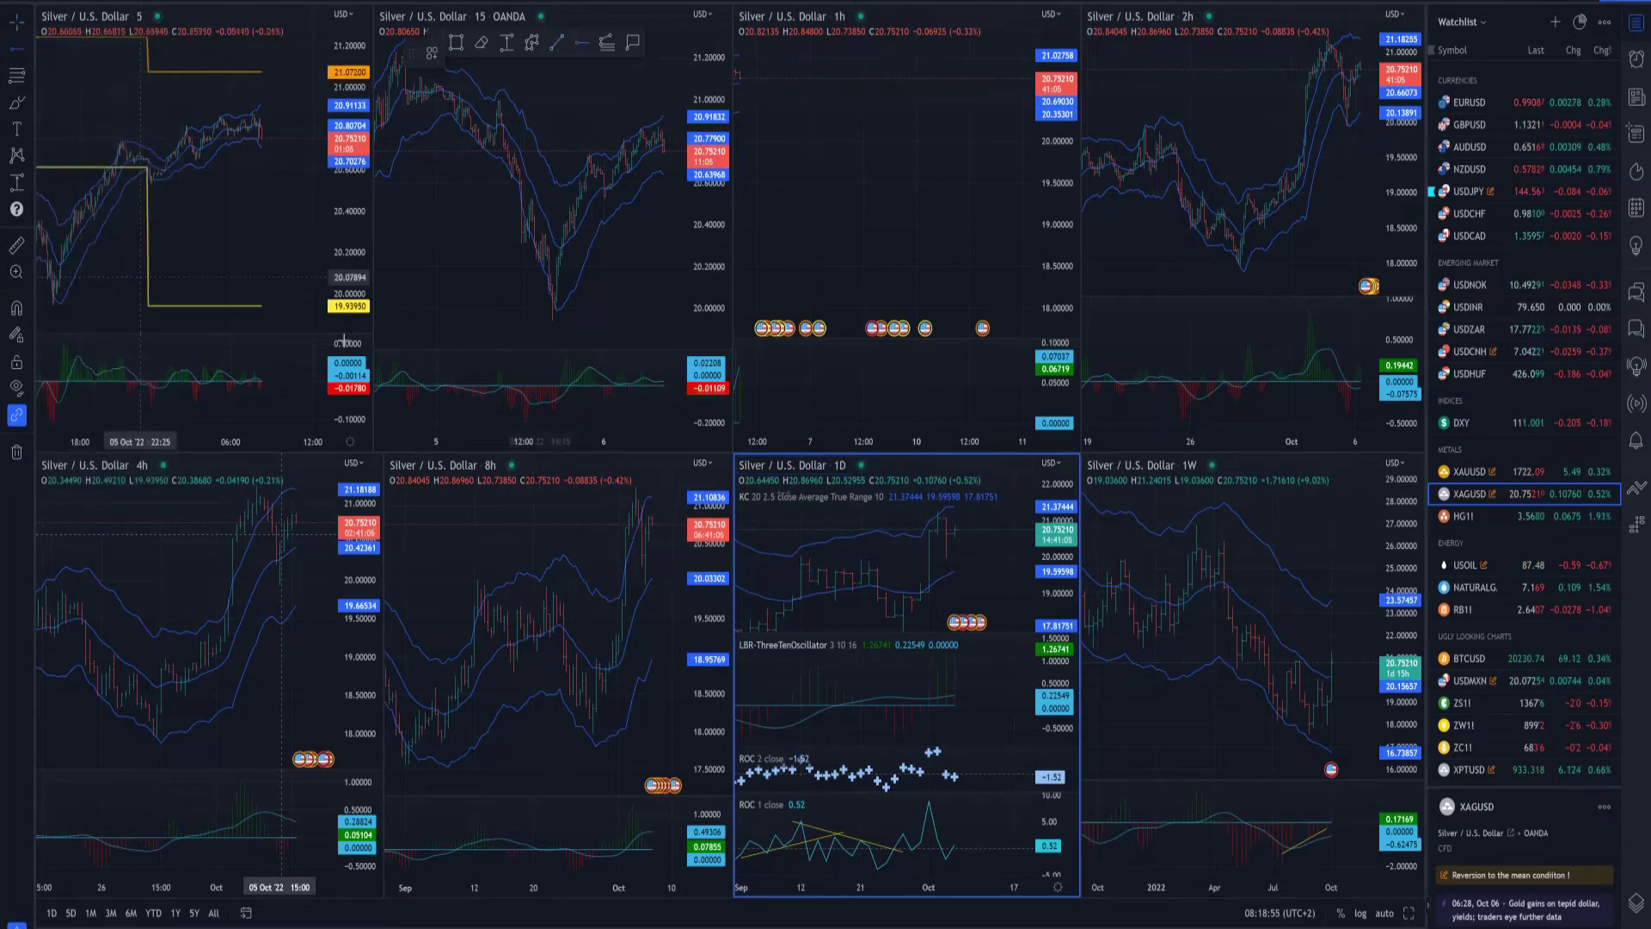
pyautogui.click(799, 558)
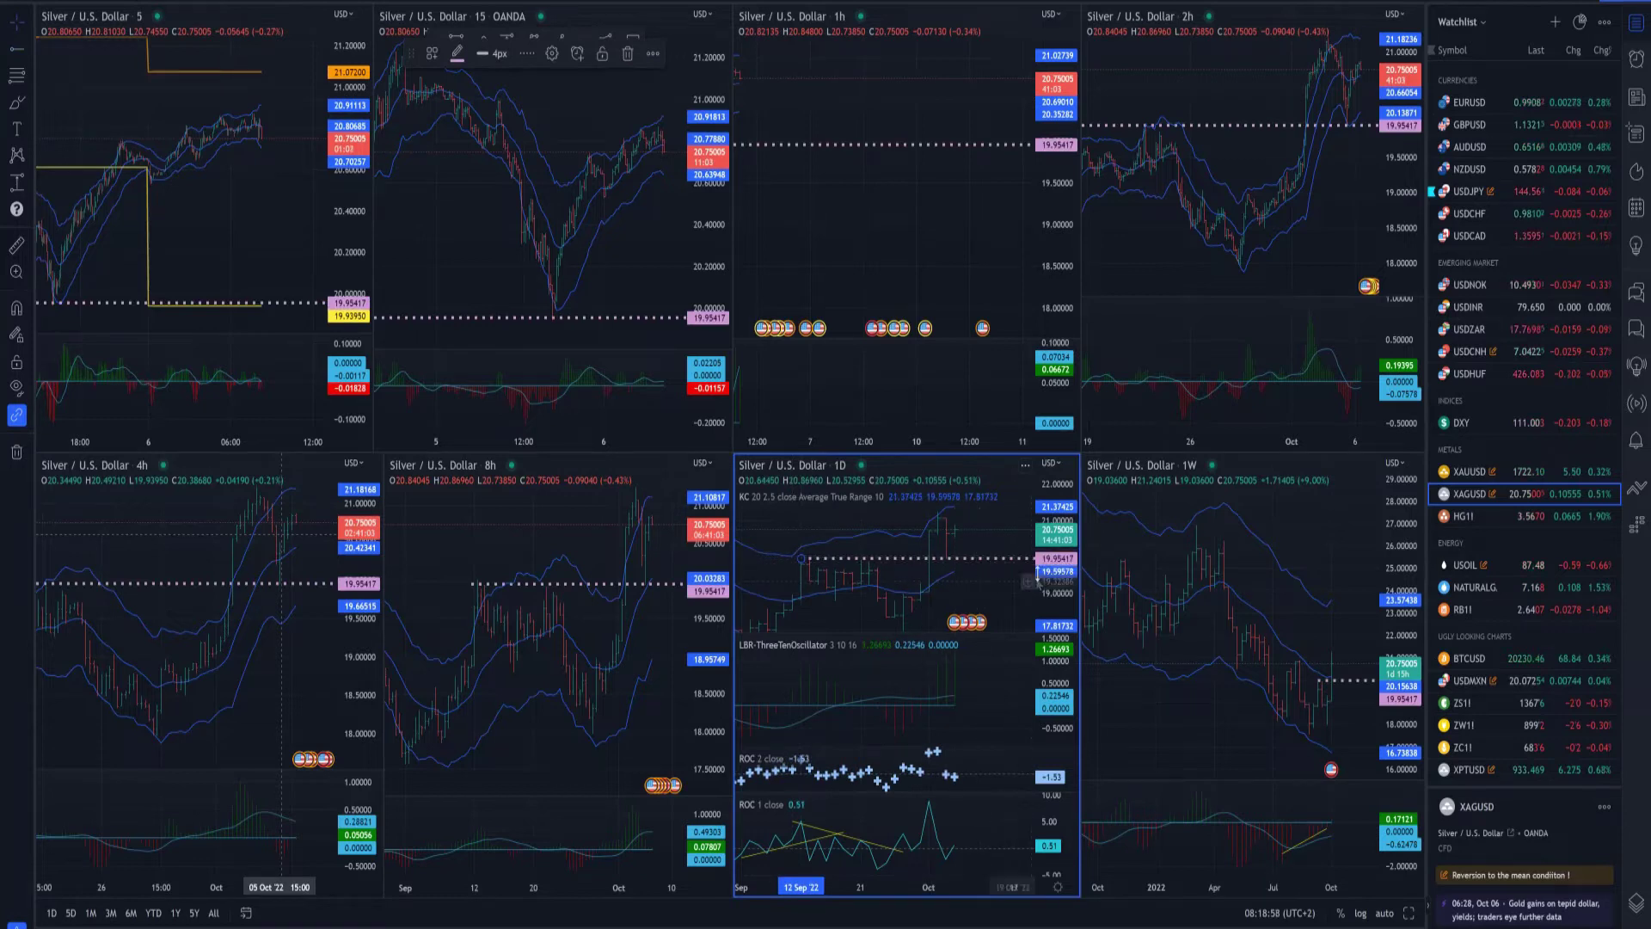
pyautogui.moveTo(1015, 560); pyautogui.dragTo(957, 559)
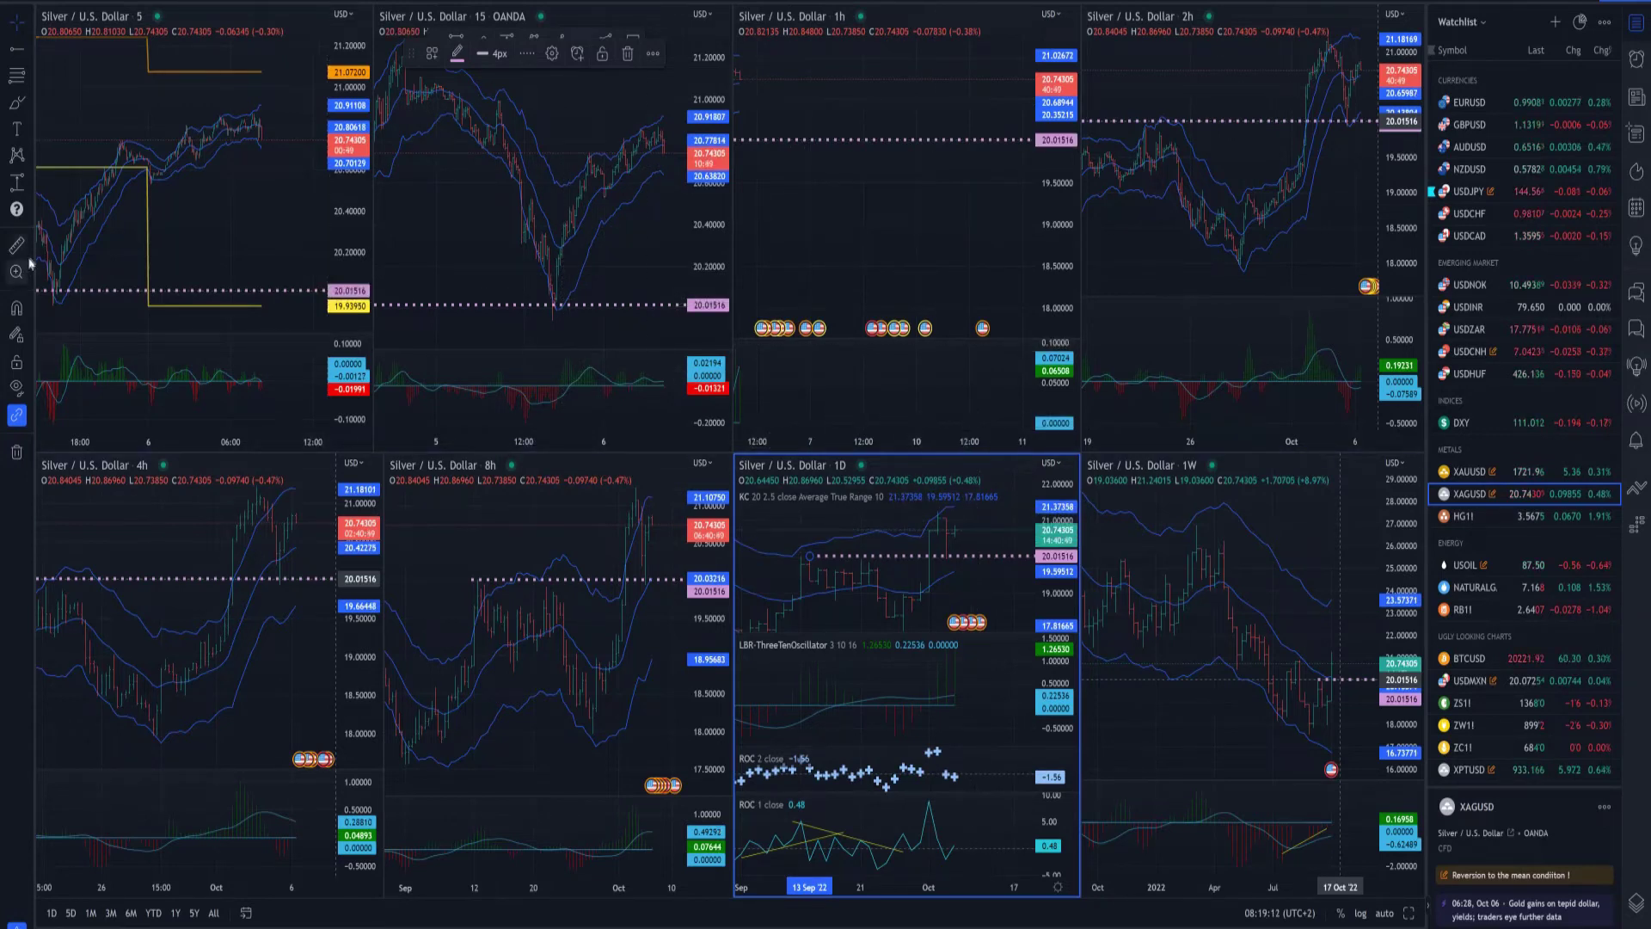
# - Draw a lower and an upper trend line enclosing the latest rise on the 15-minute silver chart
pyautogui.scroll(-3, 258, 227)
pyautogui.click(258, 226)
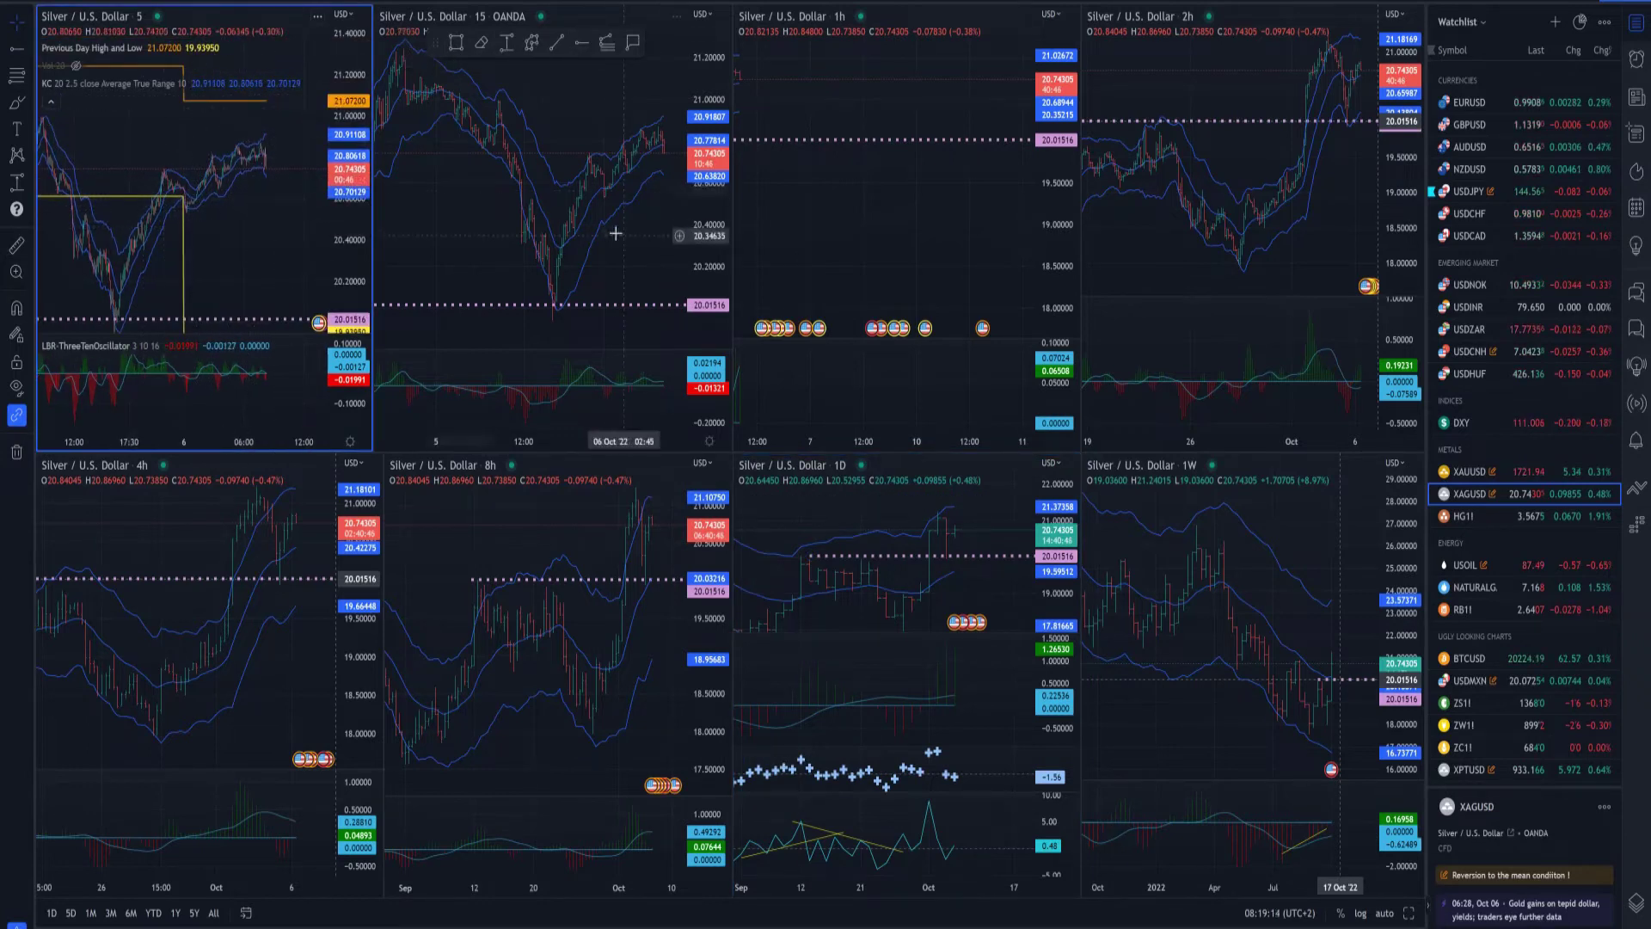
pyautogui.moveTo(561, 223); pyautogui.dragTo(534, 223)
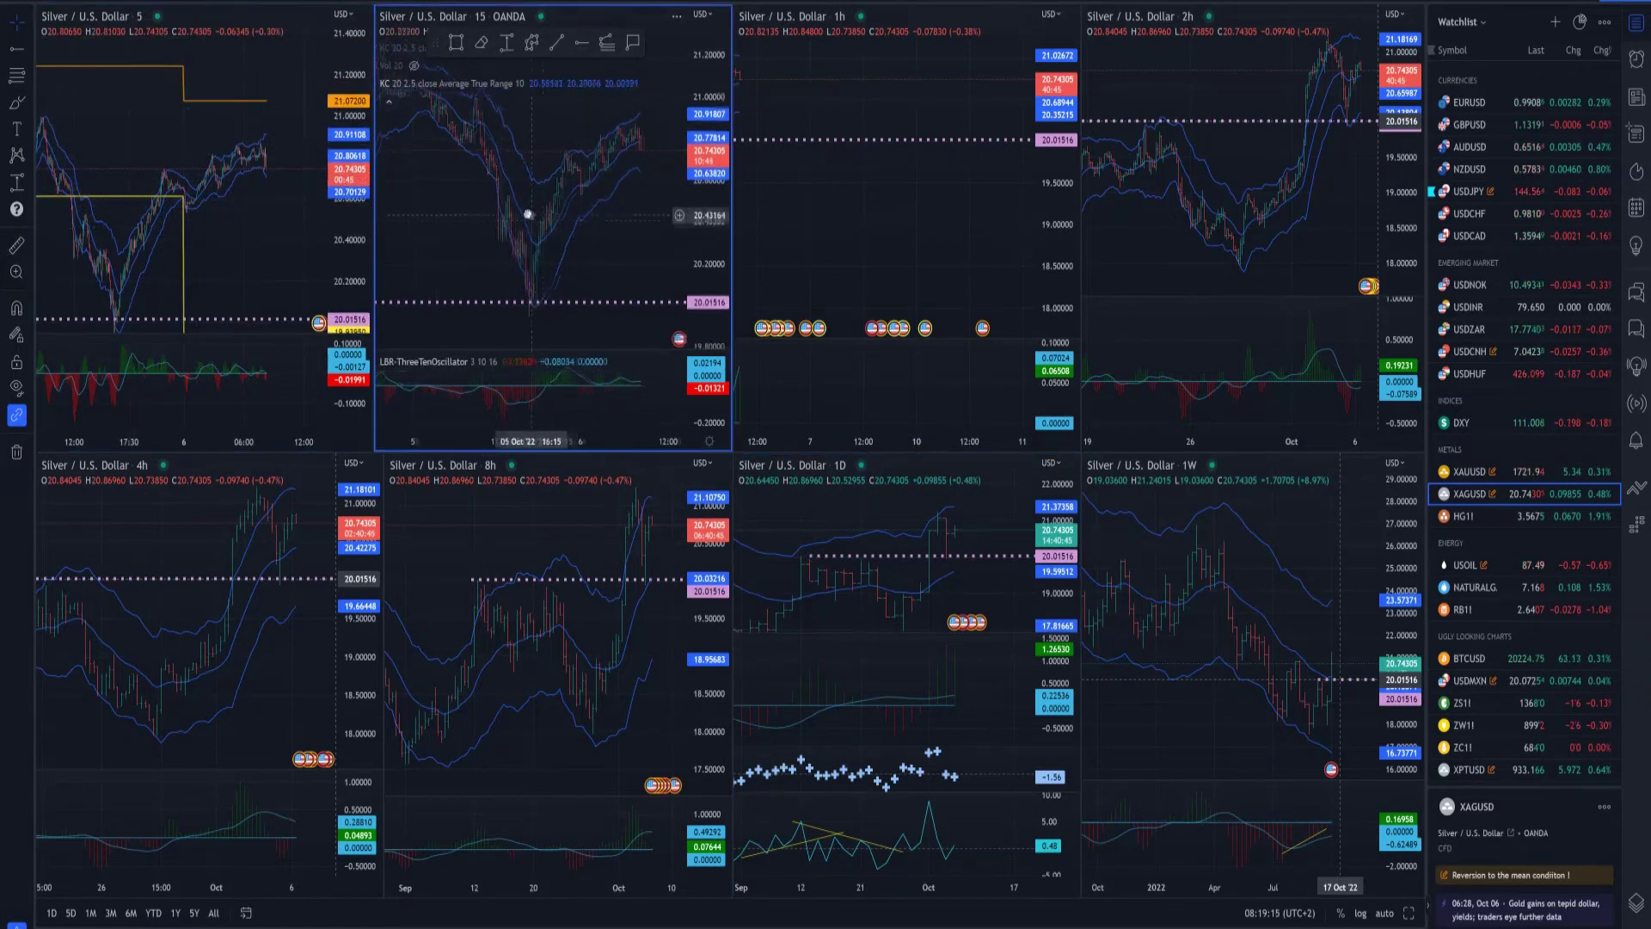
pyautogui.click(35, 52)
pyautogui.click(40, 51)
pyautogui.click(578, 188)
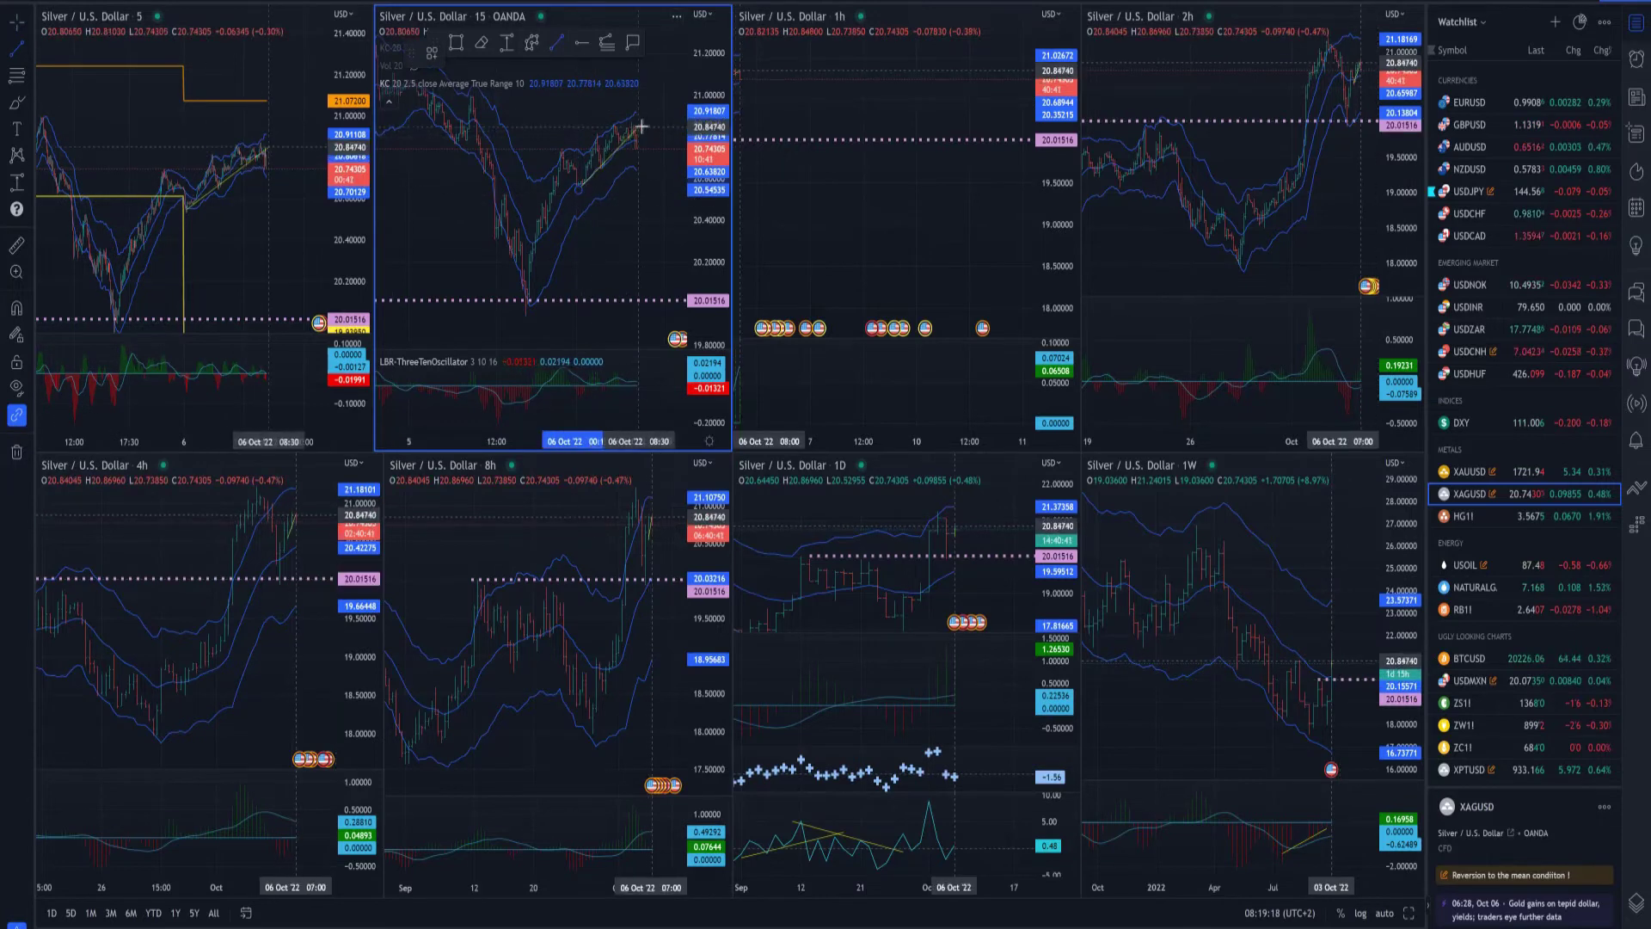
pyautogui.click(642, 123)
pyautogui.press('Escape')
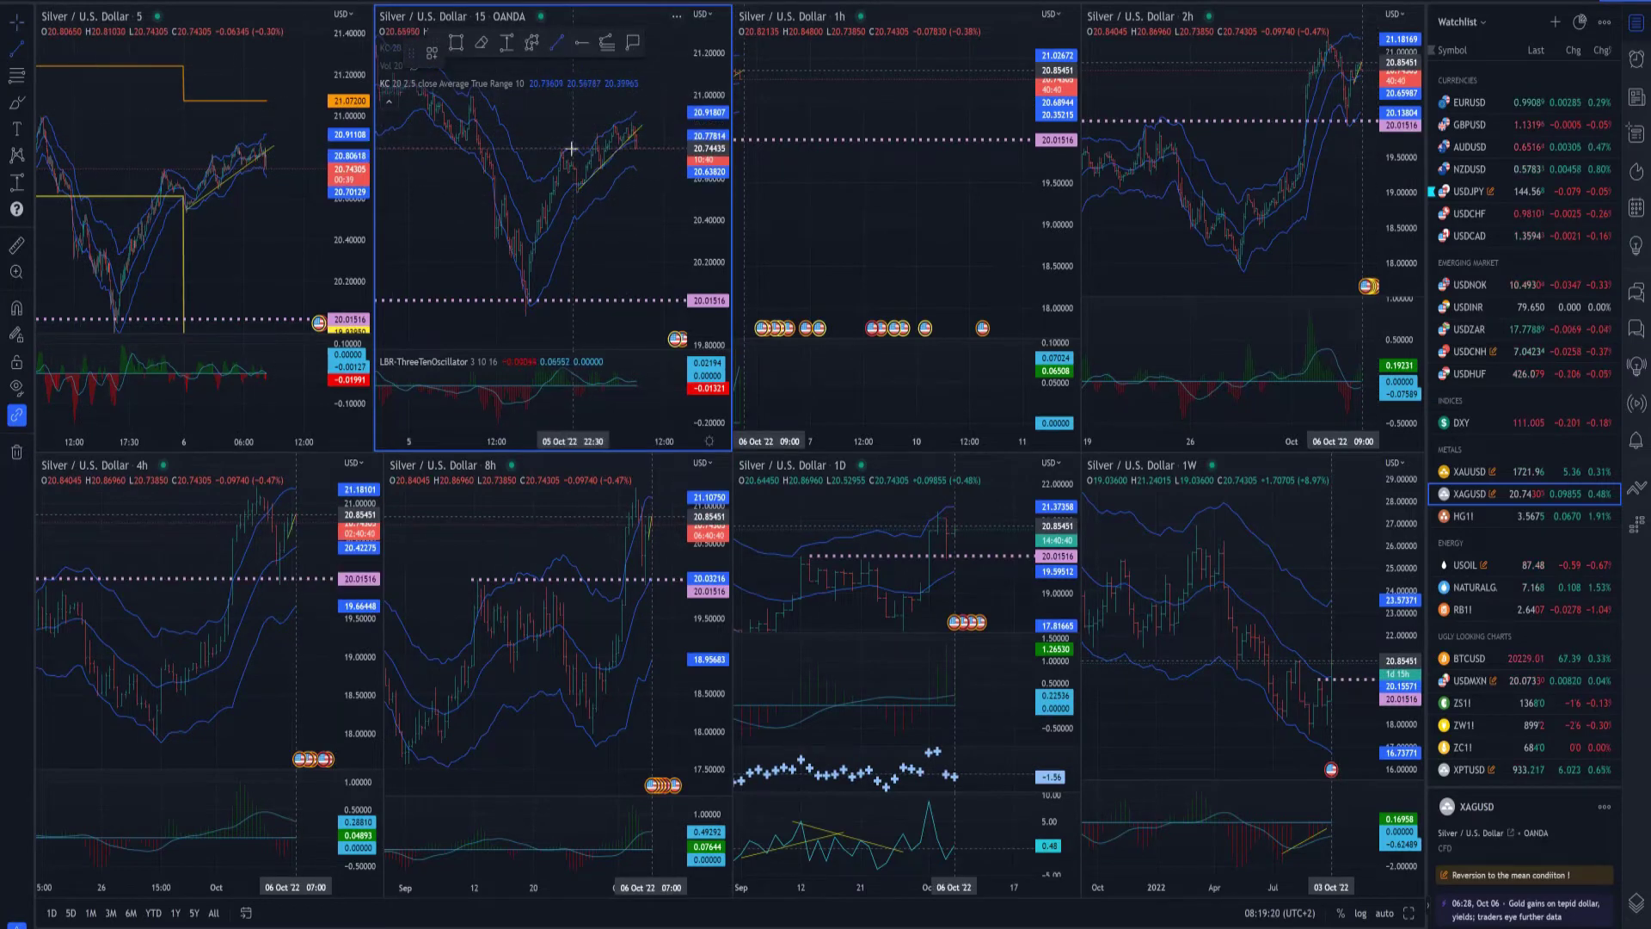
pyautogui.click(568, 149)
pyautogui.click(638, 113)
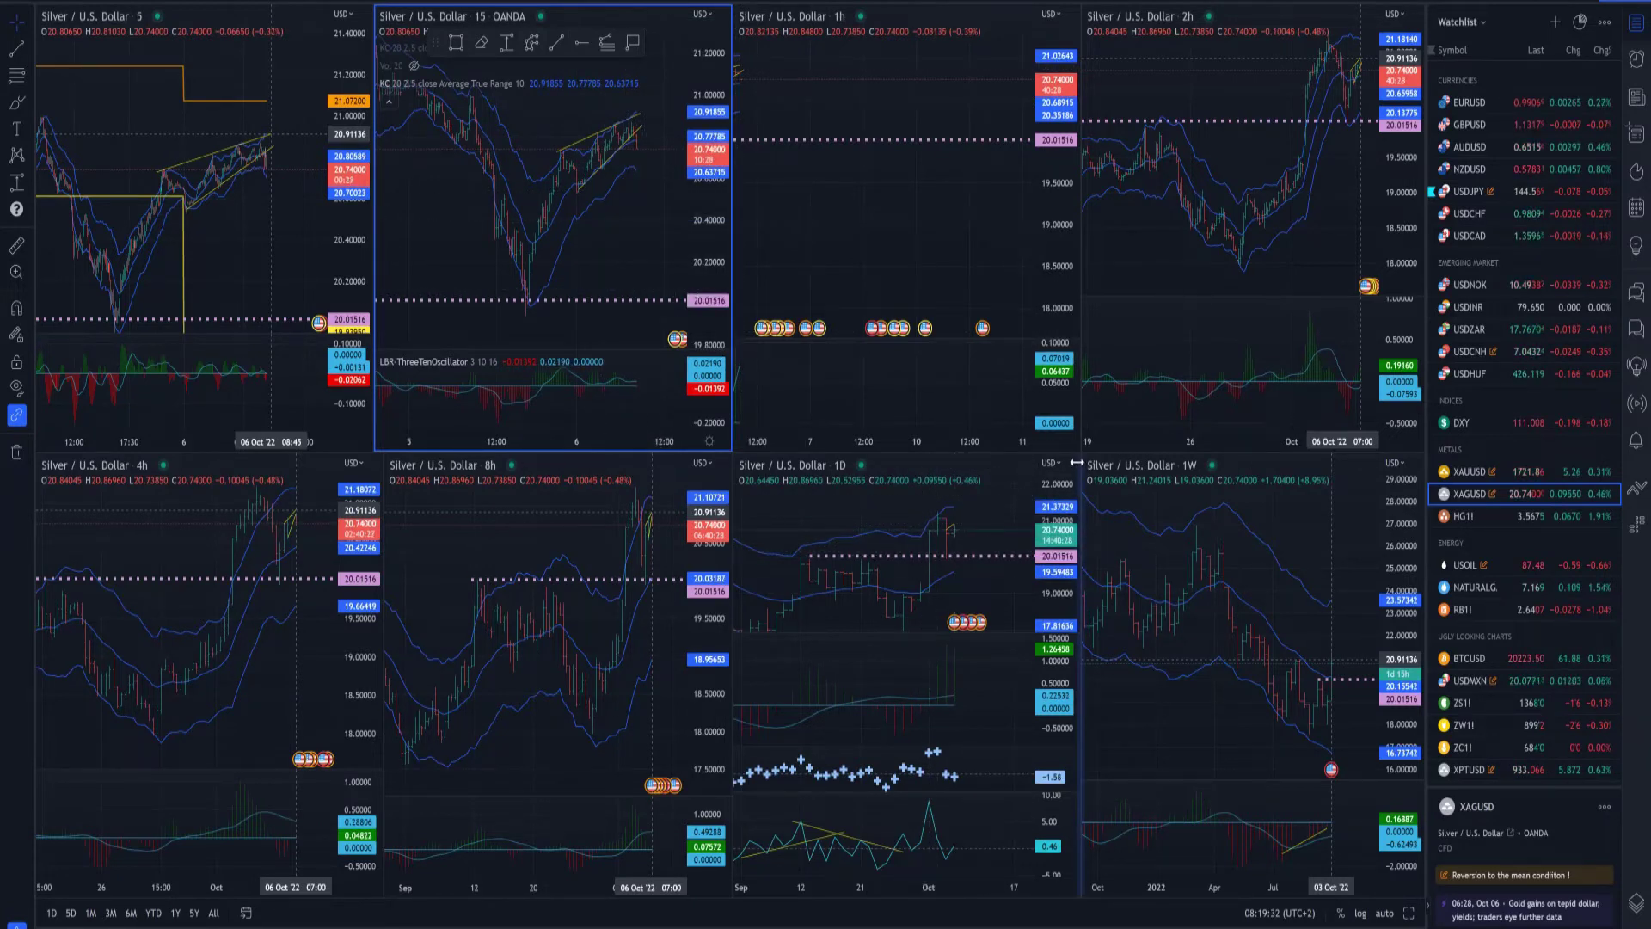
# - Load crude oil (USOIL) and examine the recent price action around the 86.52 level on the 1-hour chart
pyautogui.click(920, 237)
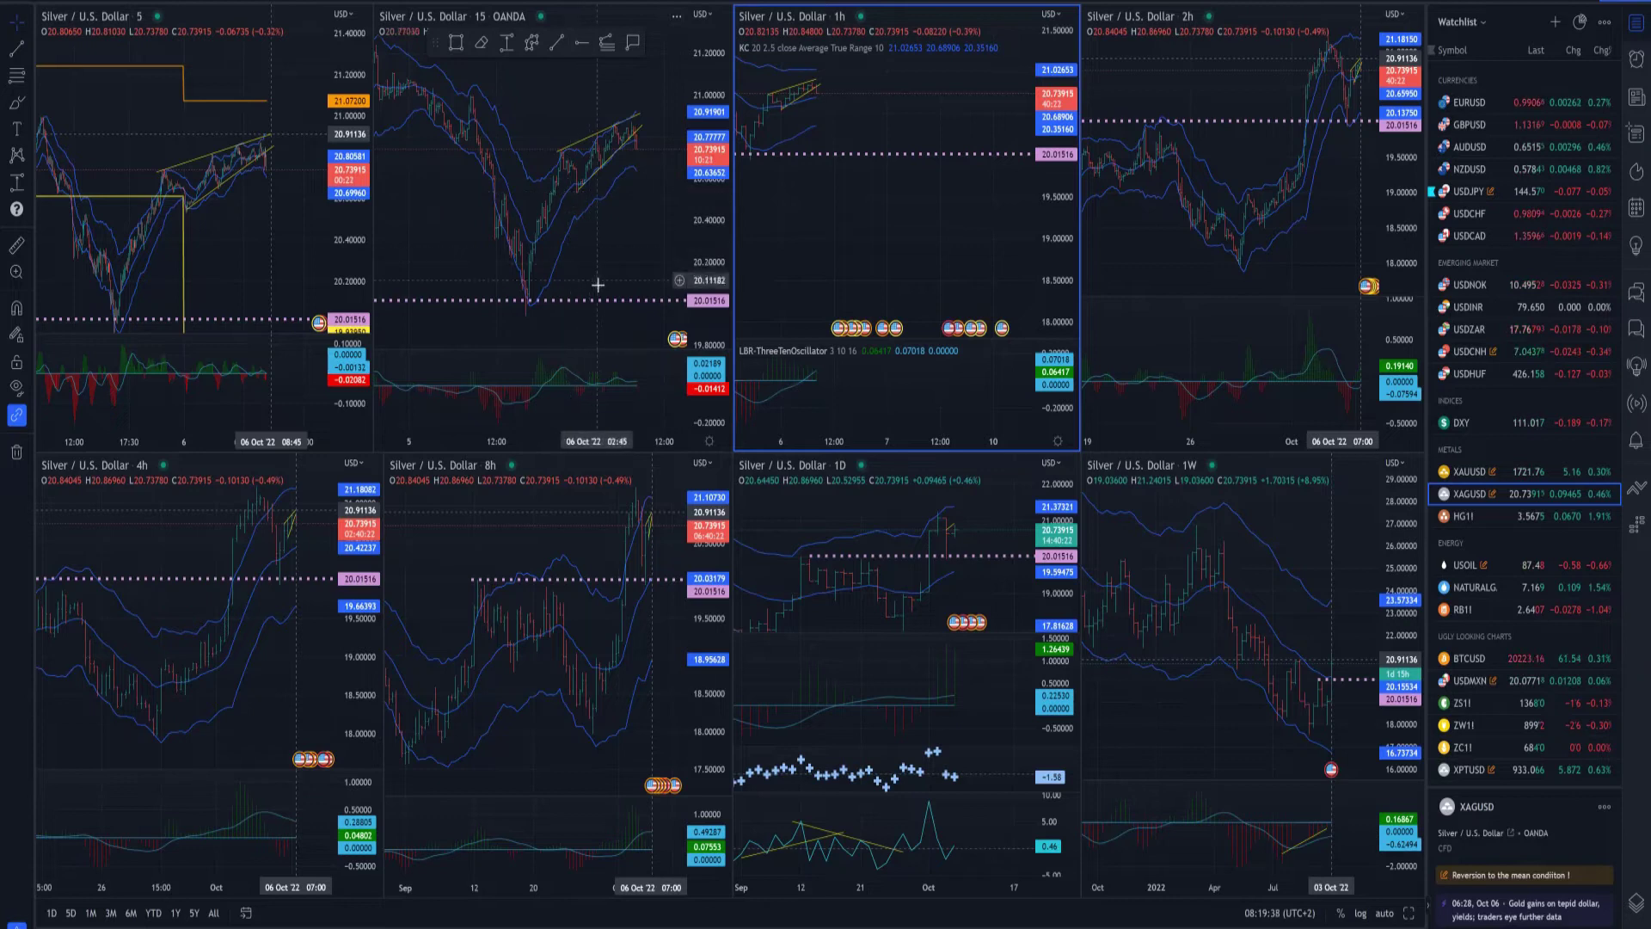
pyautogui.click(1481, 568)
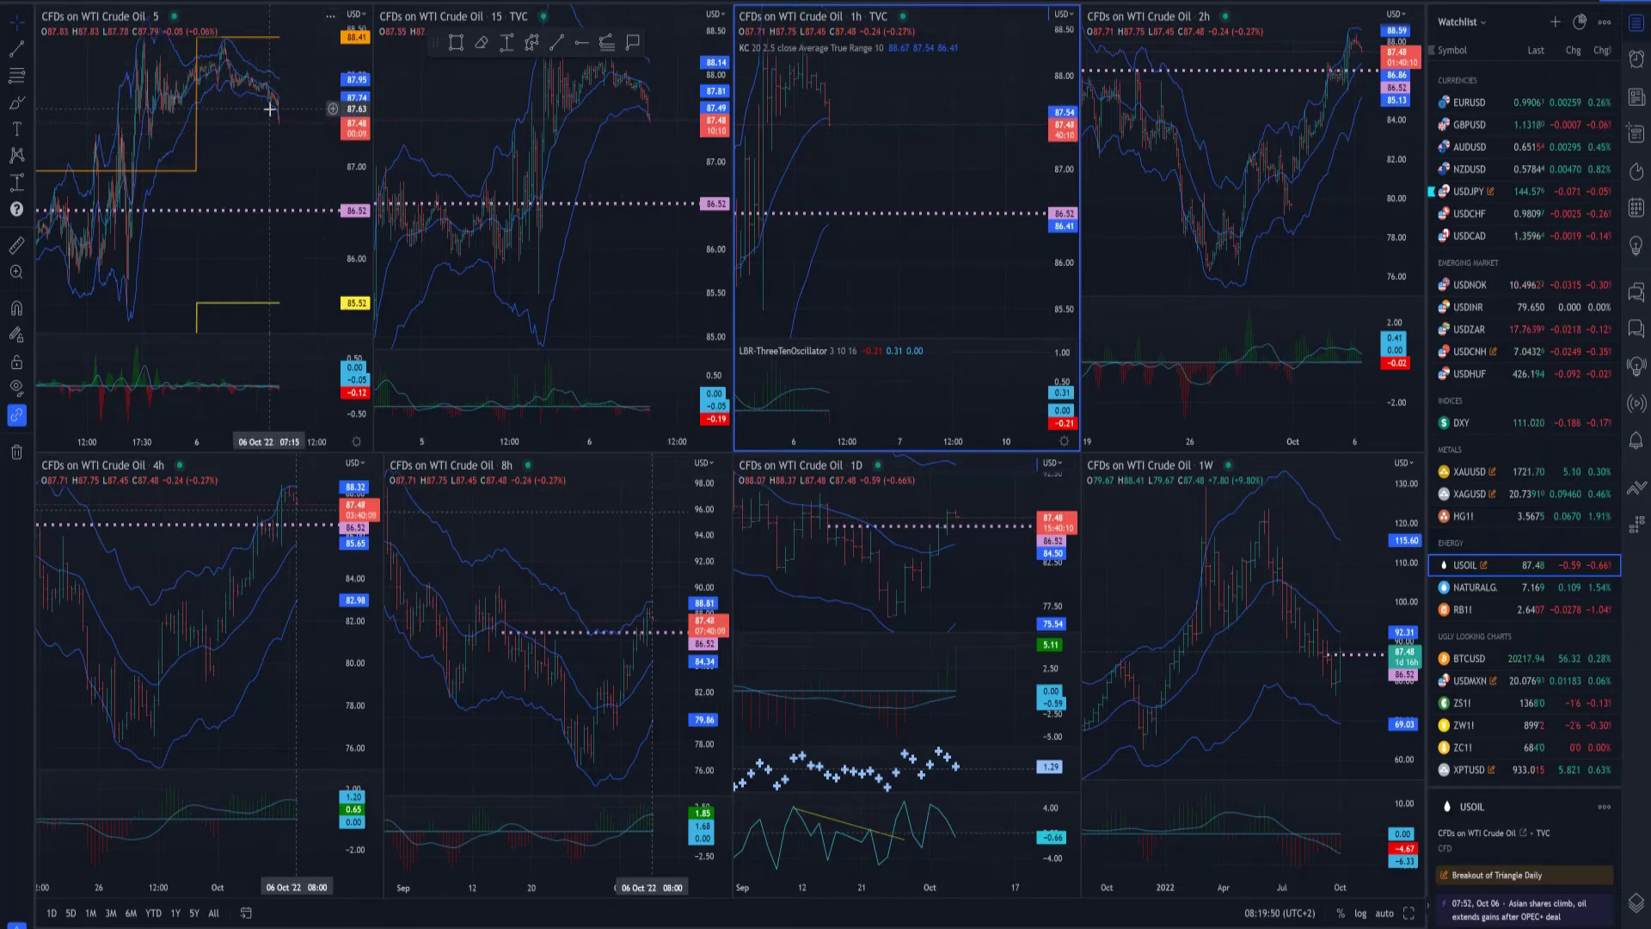
pyautogui.moveTo(864, 120); pyautogui.dragTo(972, 139)
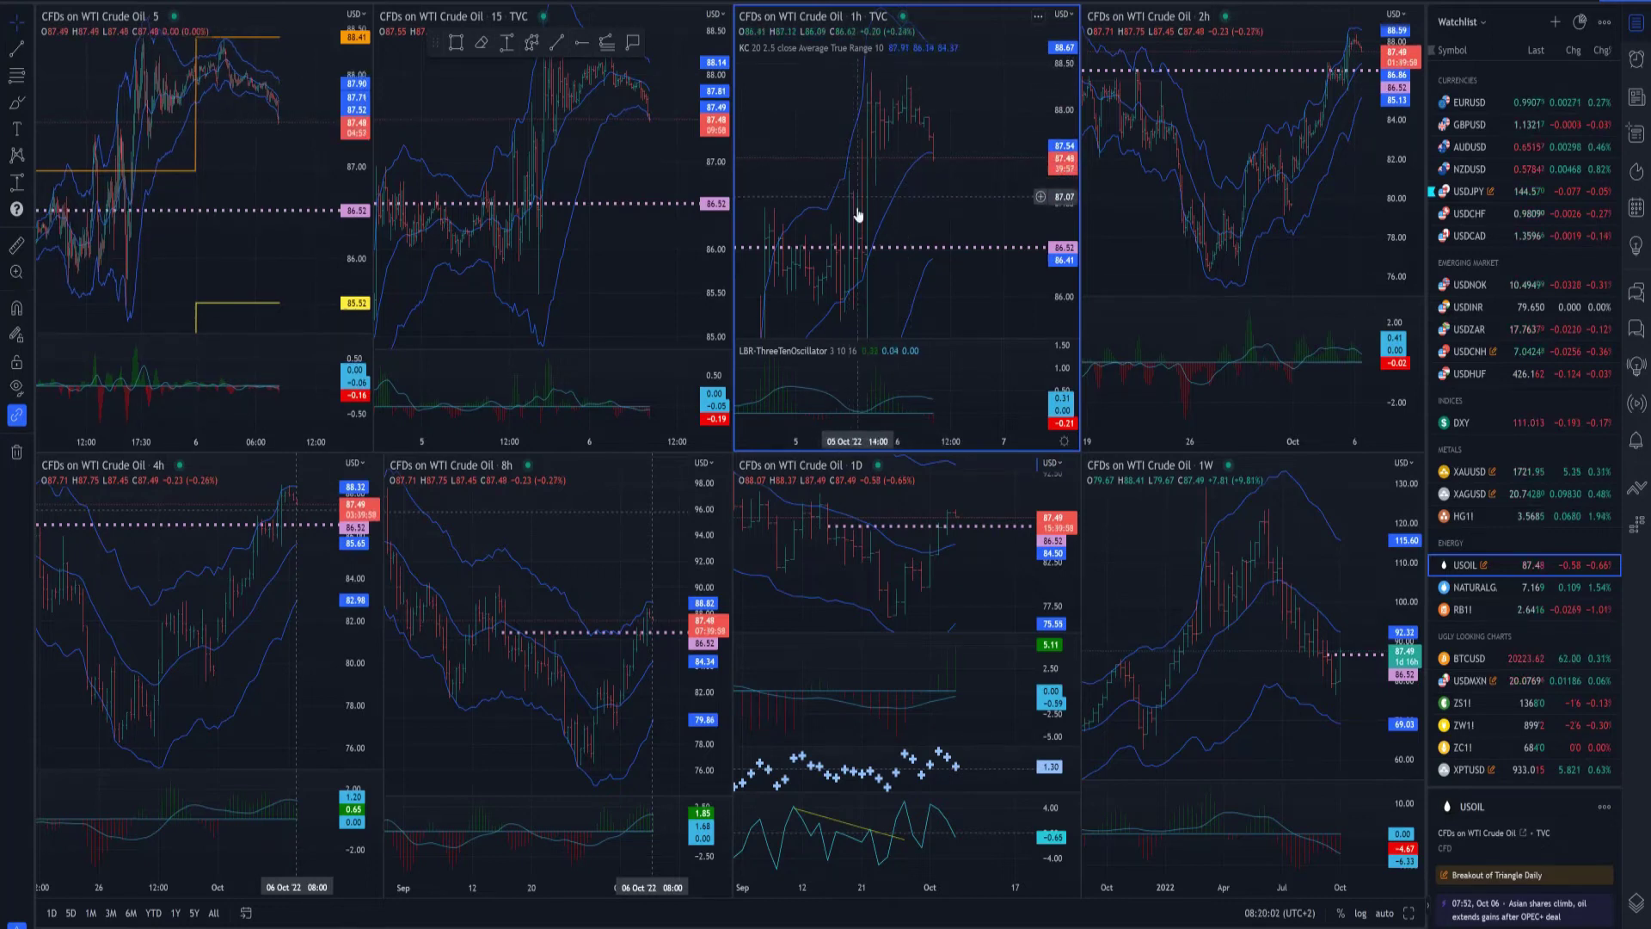
pyautogui.scroll(-2, 898, 258)
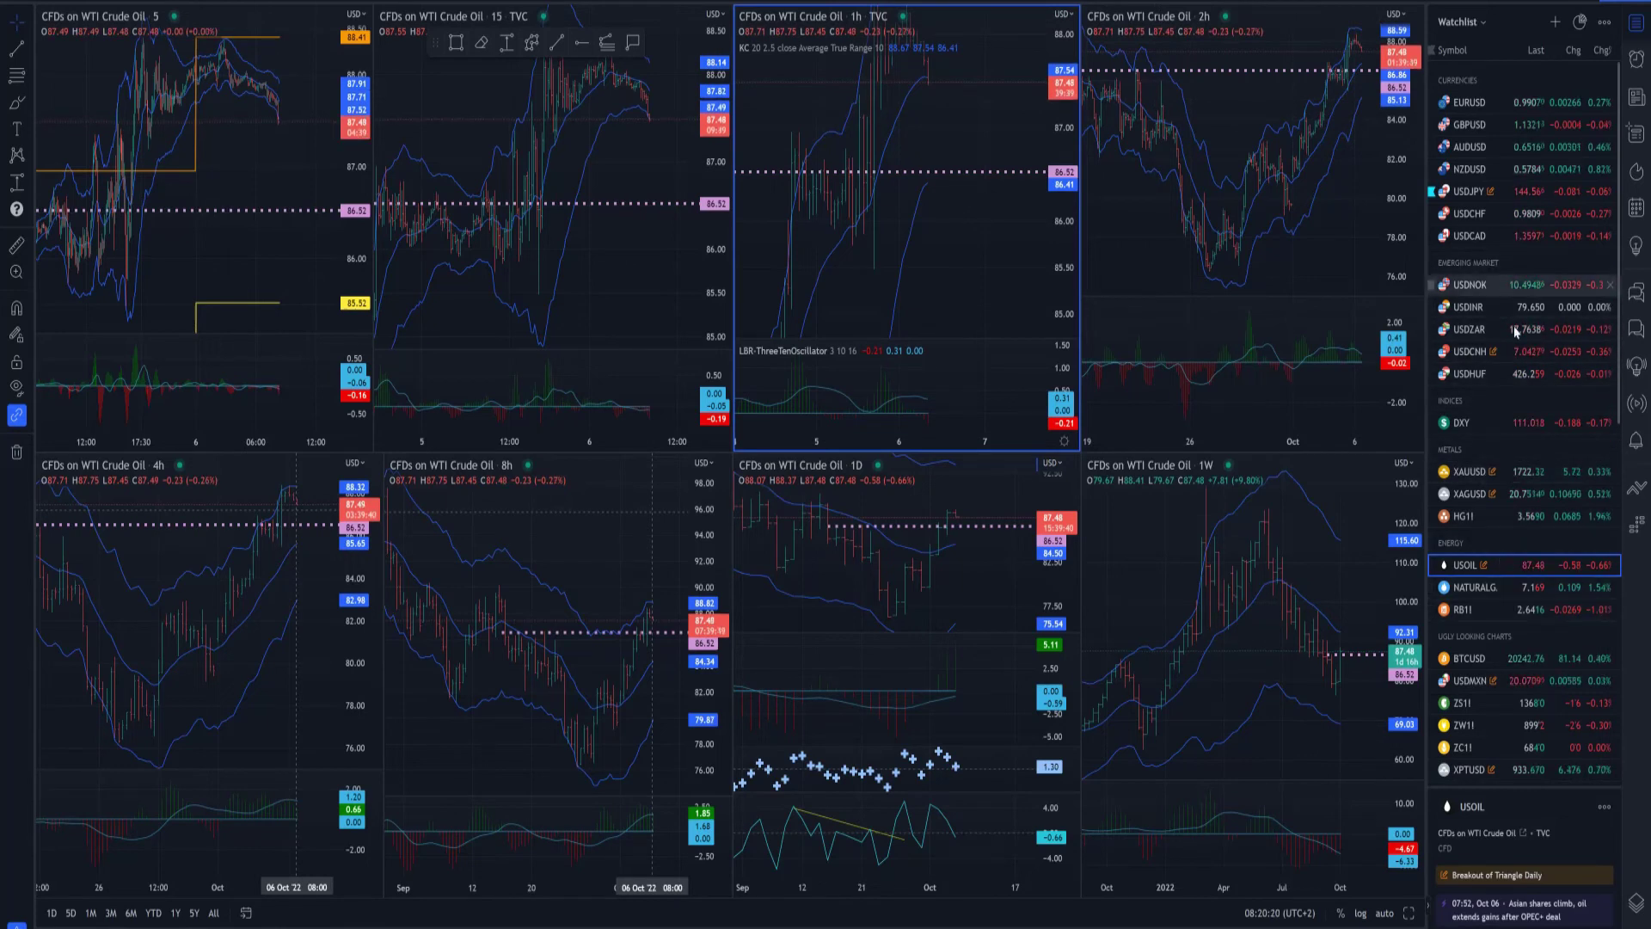
# - Load BTCUSD and draw a rising trend line beneath the 6 Oct lows on the 15-minute chart
pyautogui.click(1513, 658)
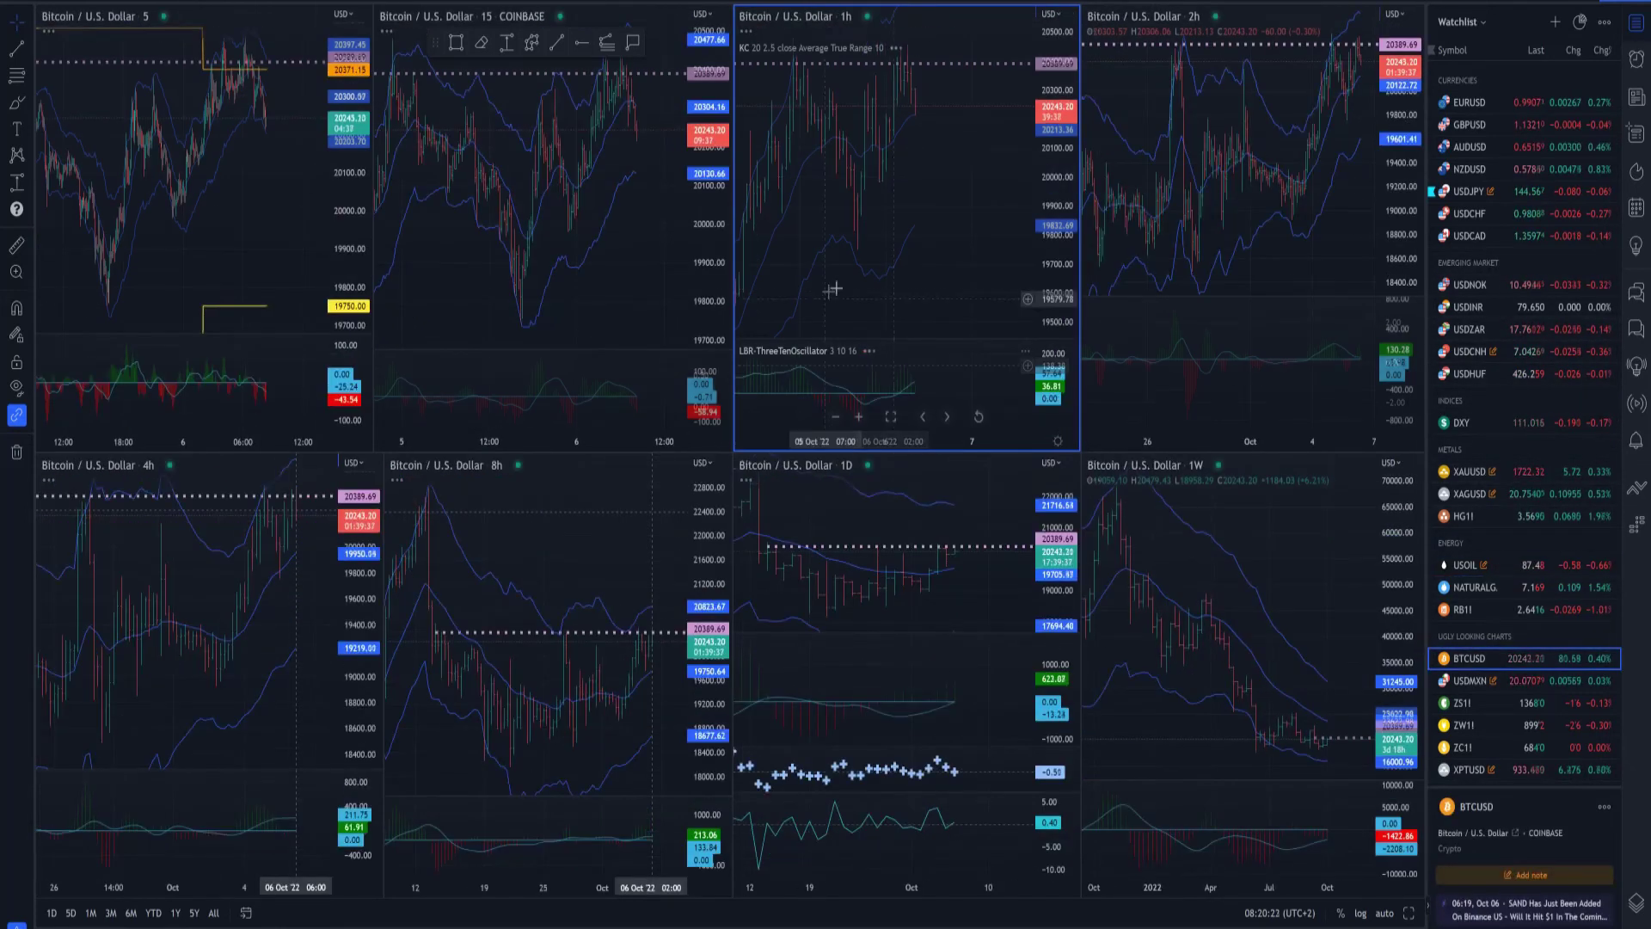
pyautogui.moveTo(563, 220); pyautogui.dragTo(575, 278)
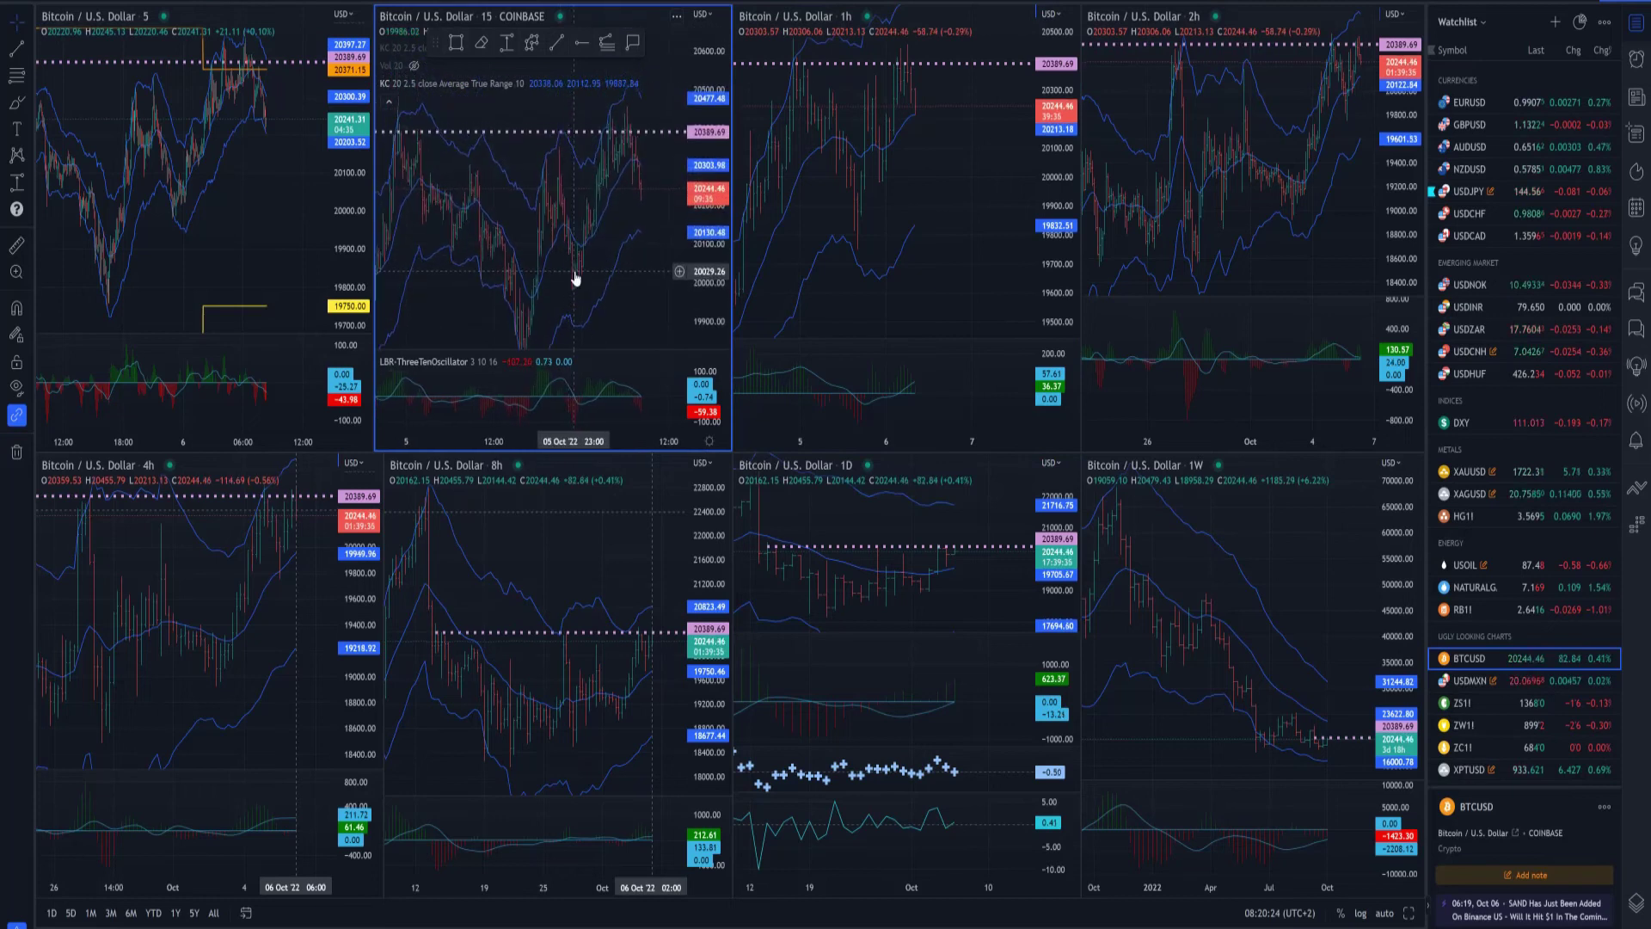
pyautogui.scroll(1, 572, 269)
pyautogui.scroll(1, 567, 221)
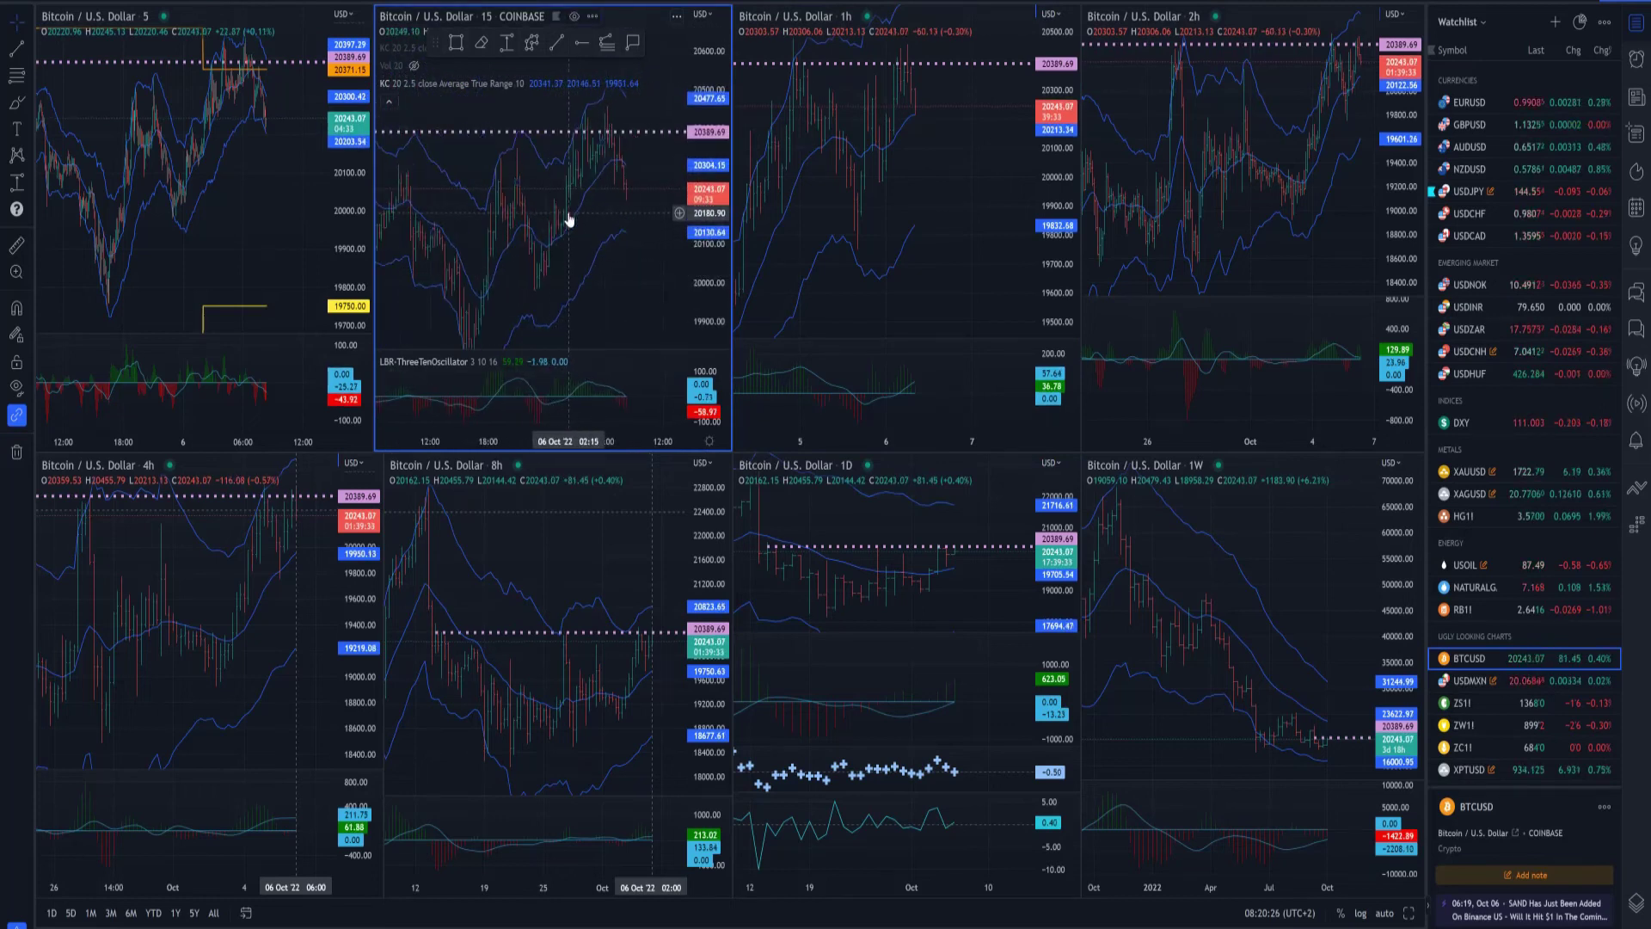
pyautogui.scroll(1, 569, 221)
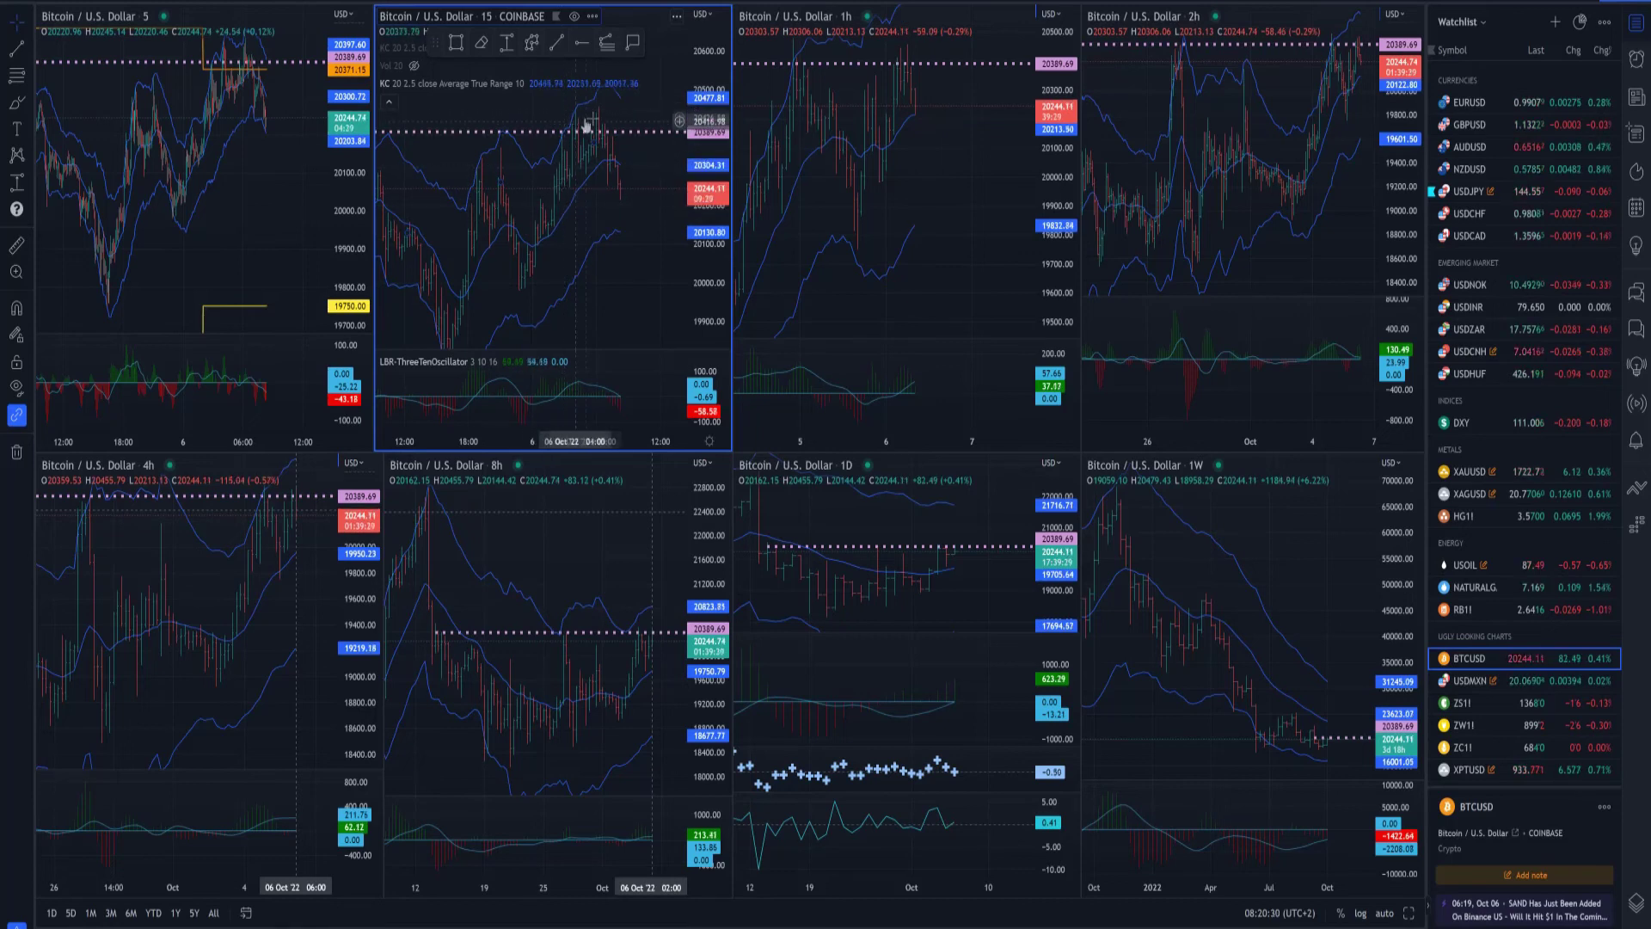
pyautogui.click(558, 202)
pyautogui.click(620, 124)
# - Draw an upper trend line across the 6 Oct highs on the 15-minute Bitcoin chart
pyautogui.click(608, 113)
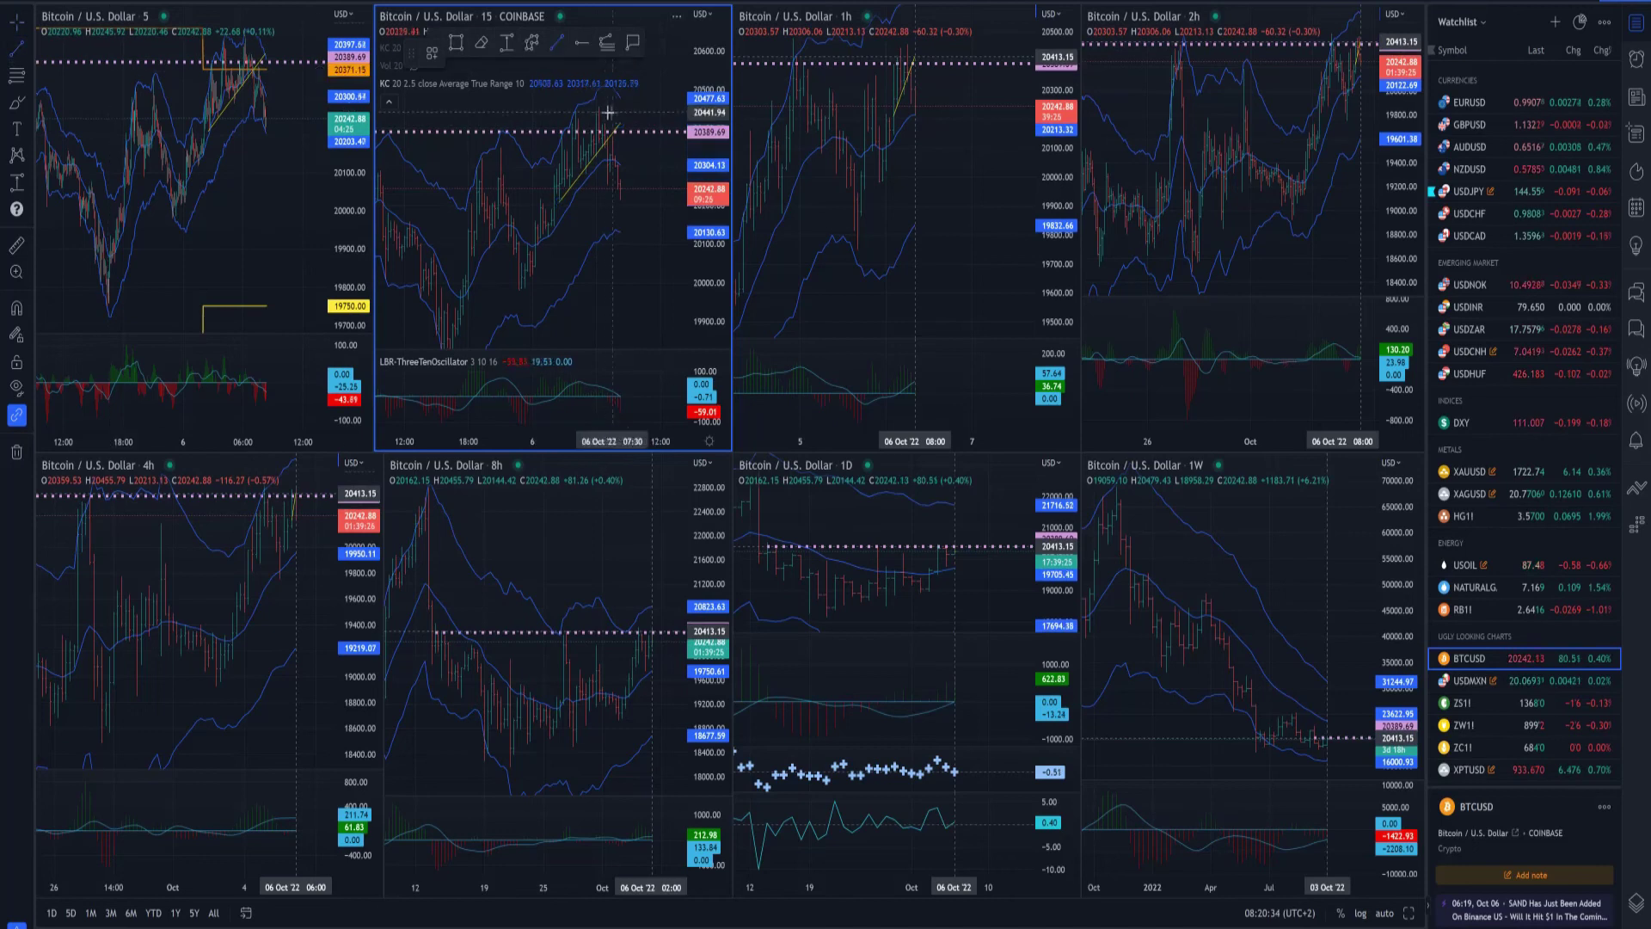
pyautogui.click(605, 105)
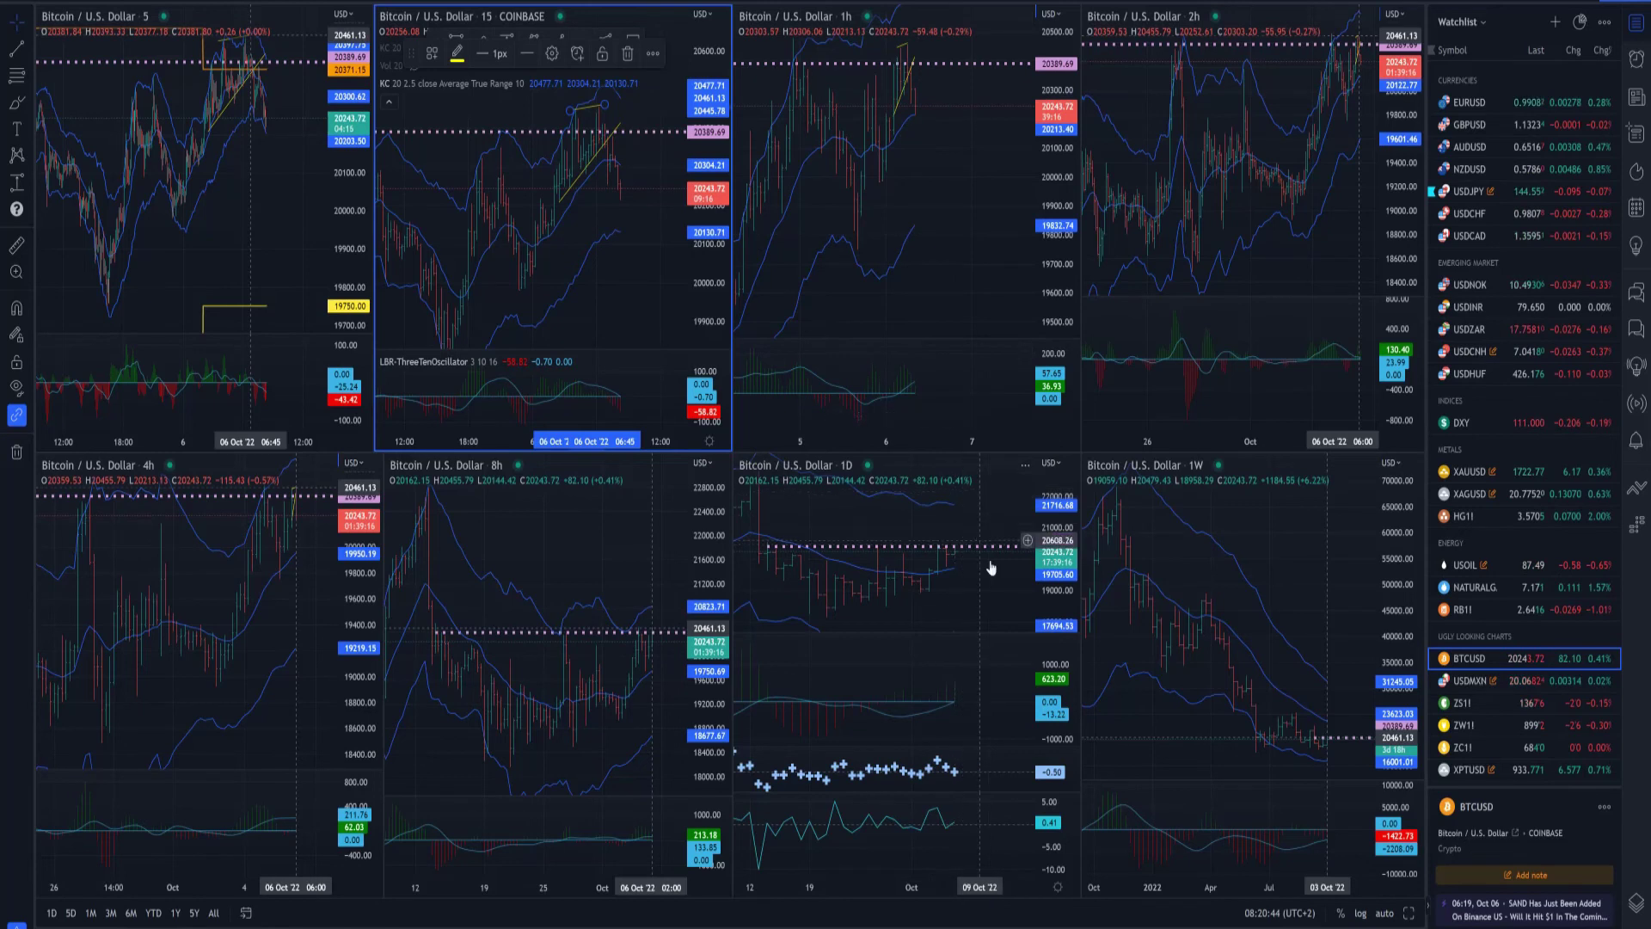
pyautogui.scroll(-1, 985, 554)
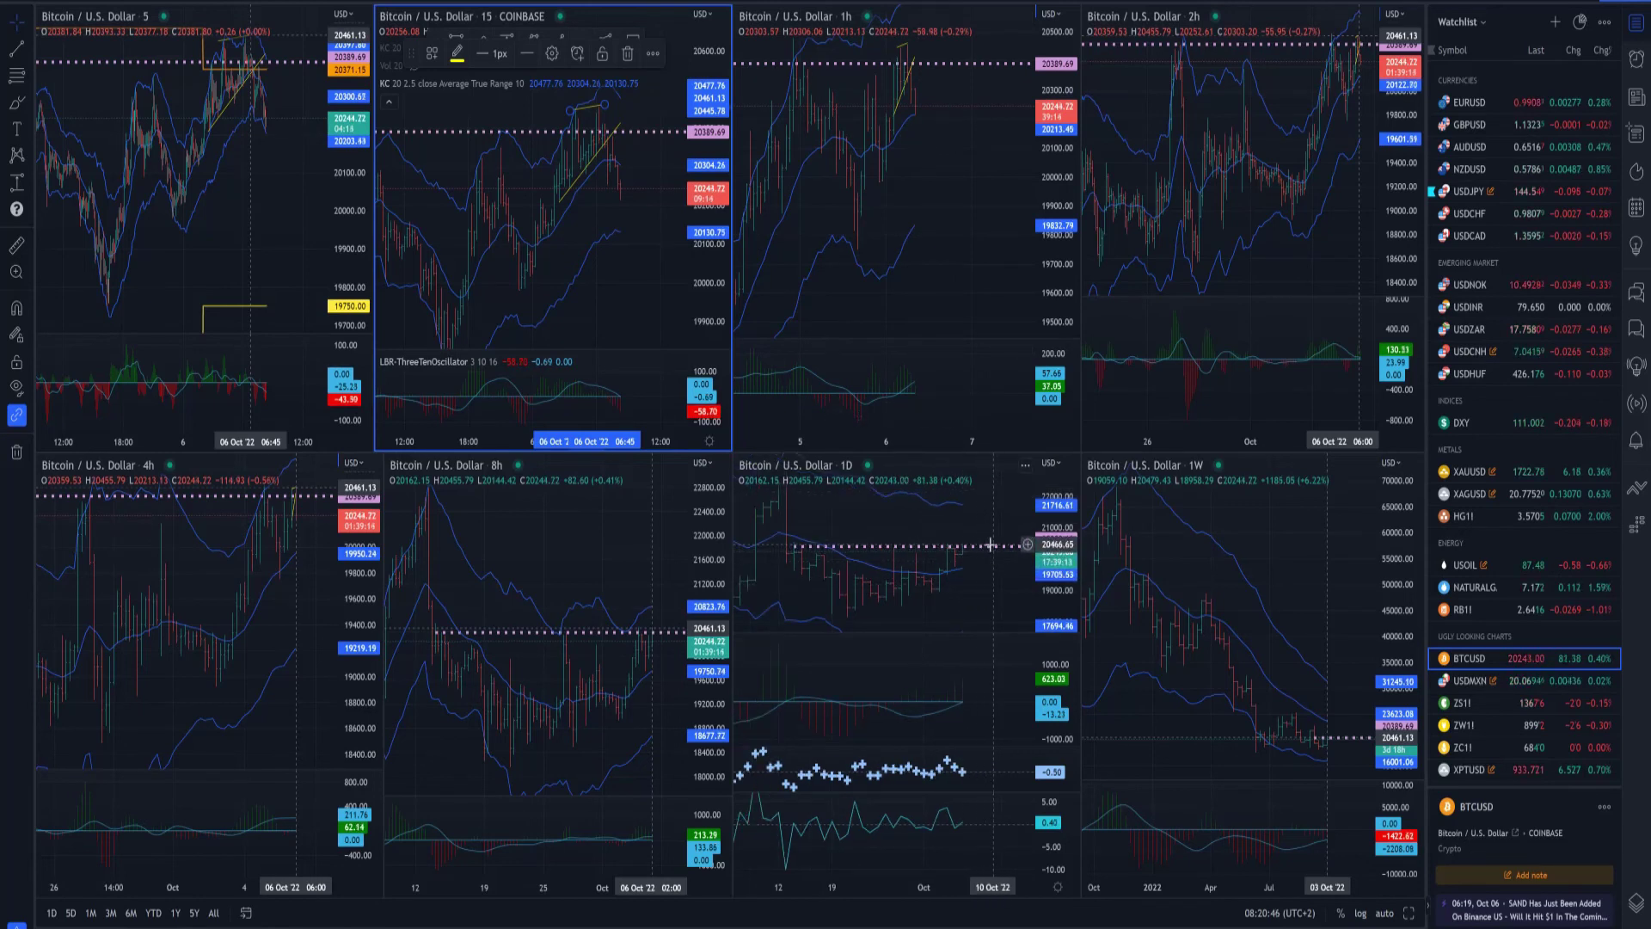